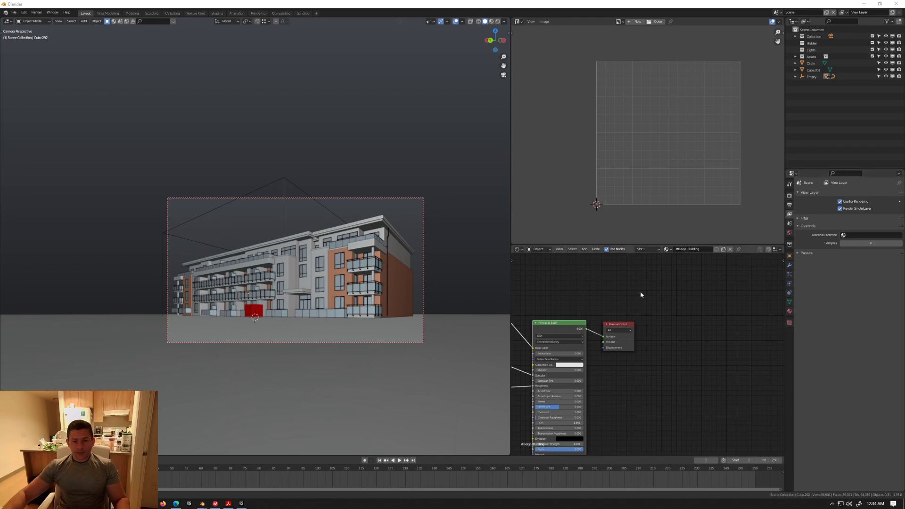
# Step: Switch the camera view of the building to rendered shading
pyautogui.press('z')
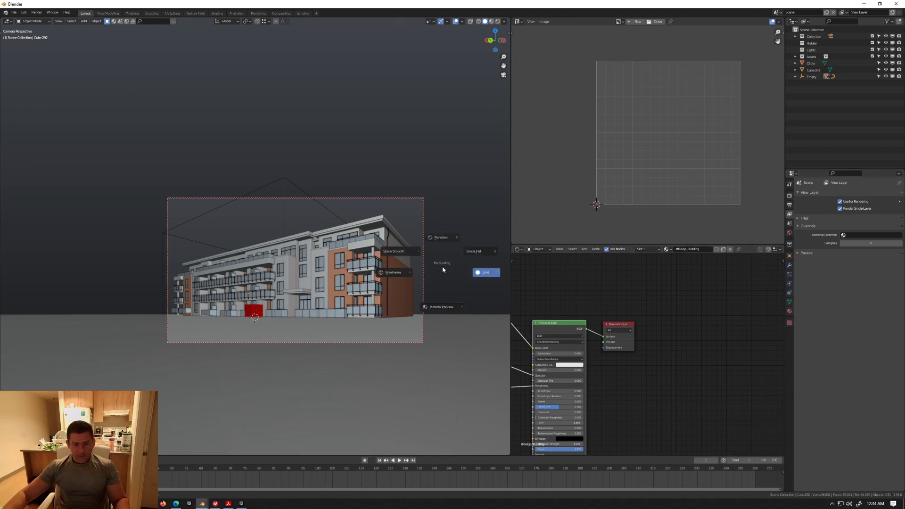
pyautogui.click(447, 237)
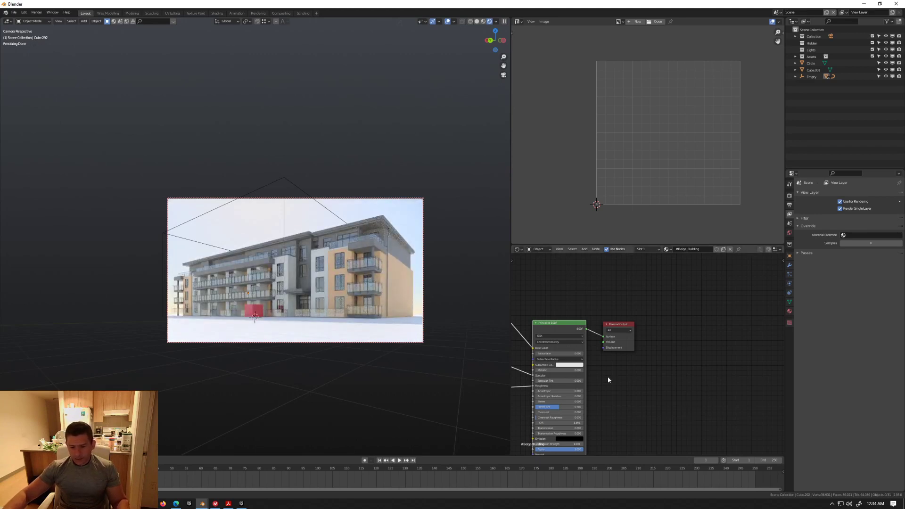
pyautogui.moveTo(570, 370); pyautogui.dragTo(650, 347, button='middle')
pyautogui.scroll(-2, 650, 347)
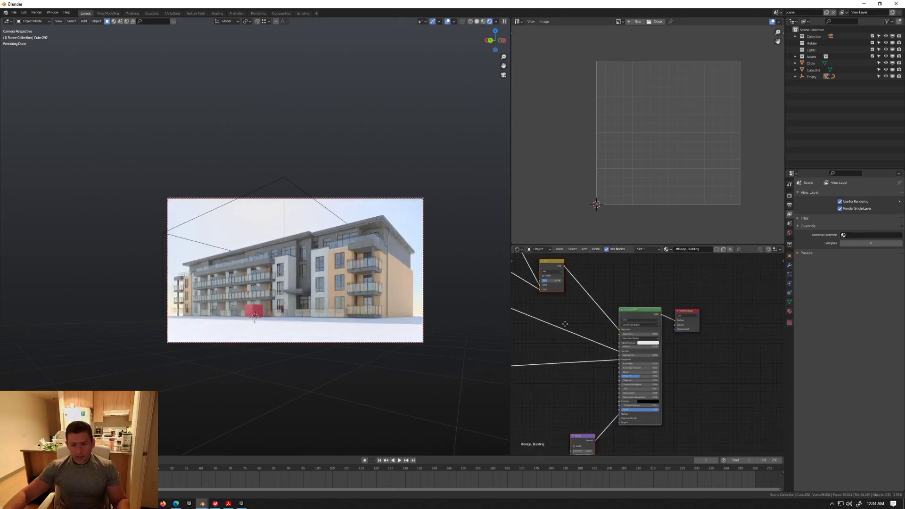
# Step: Set the view layer's material override to #grayscale
pyautogui.click(790, 205)
pyautogui.click(790, 214)
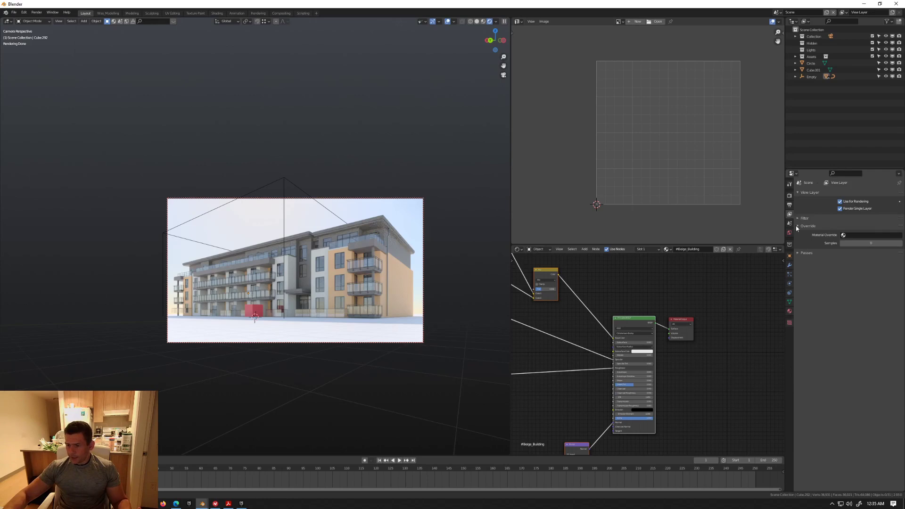
pyautogui.click(845, 235)
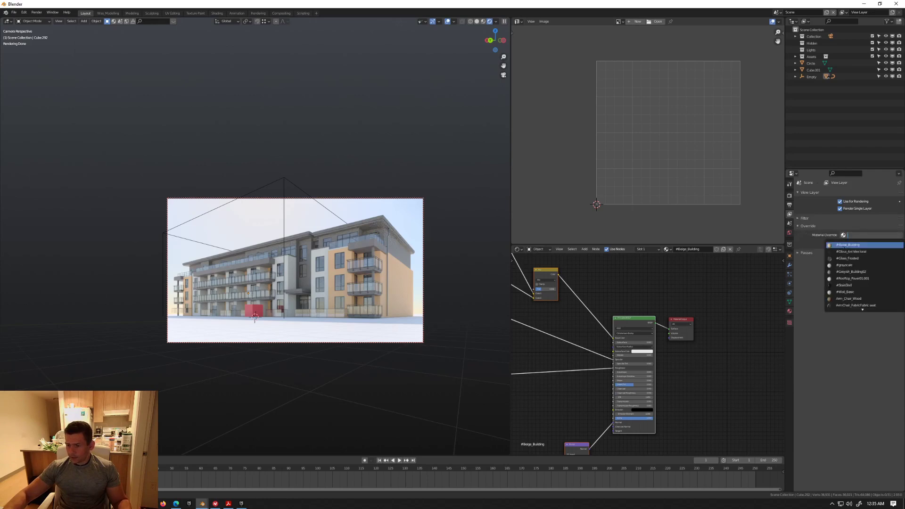
pyautogui.click(845, 265)
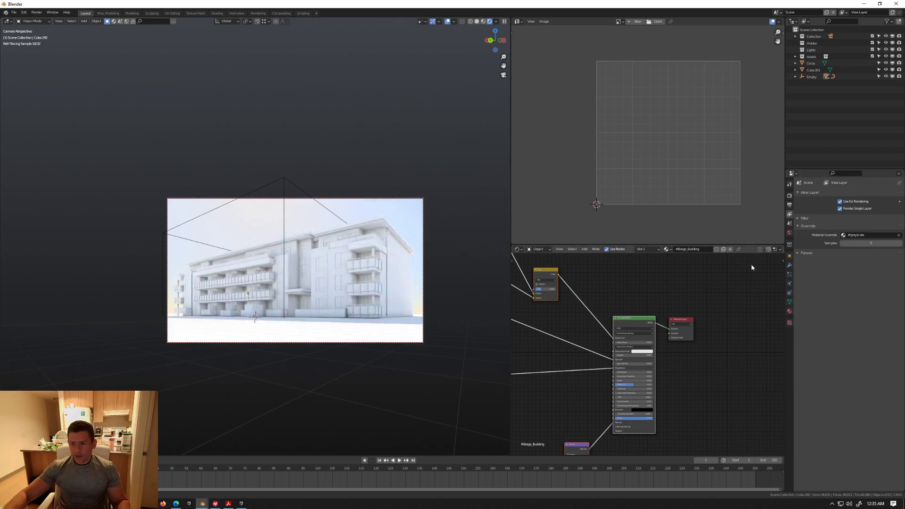
# Step: Select the ground circle and examine the node tree of its #grayscale material
pyautogui.click(442, 328)
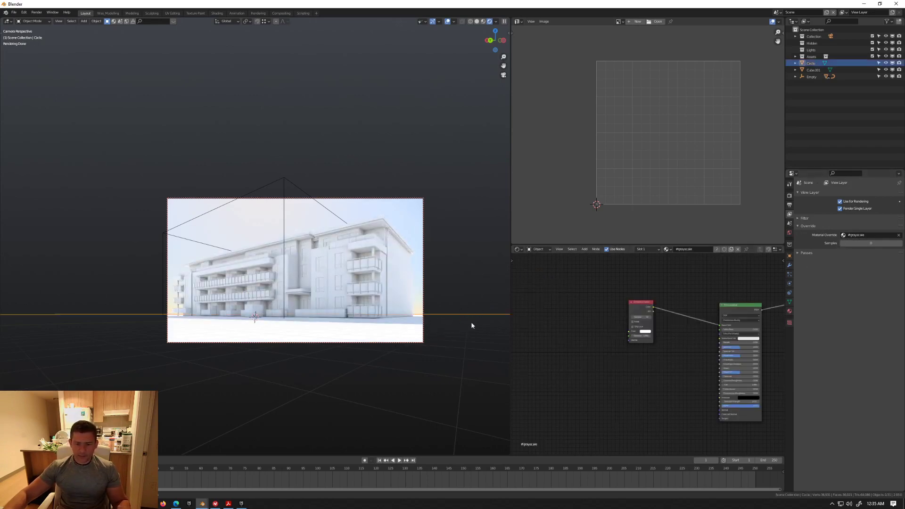
pyautogui.click(851, 235)
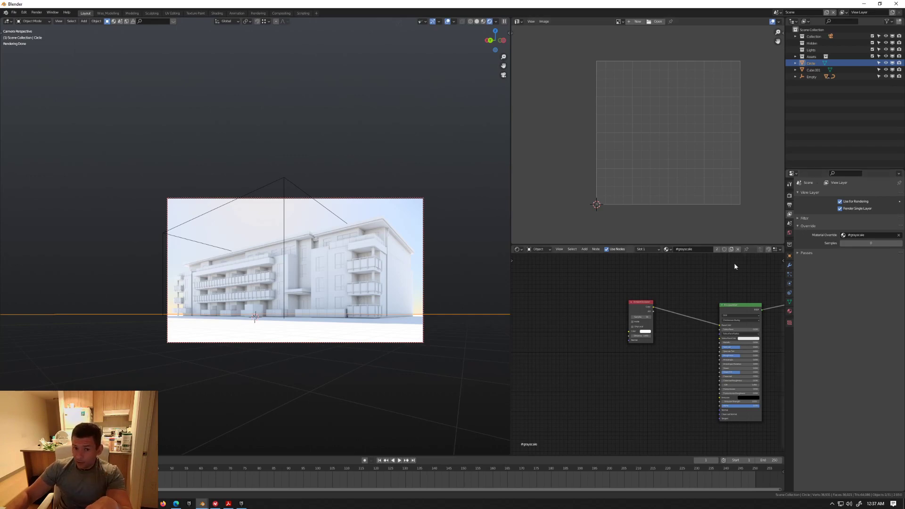
pyautogui.scroll(-2, 710, 294)
pyautogui.moveTo(710, 294); pyautogui.dragTo(634, 303, button='middle')
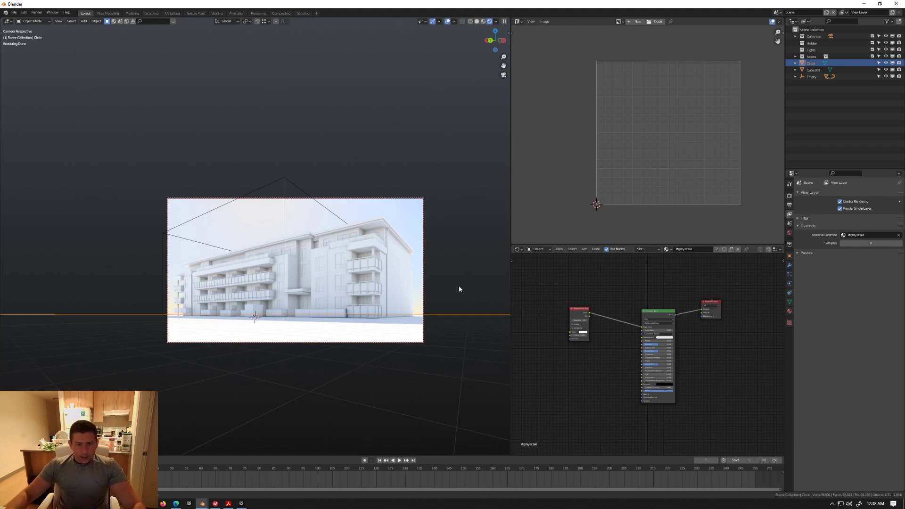
# Step: Select the building's glass object and set its pass index to 1
pyautogui.click(370, 265)
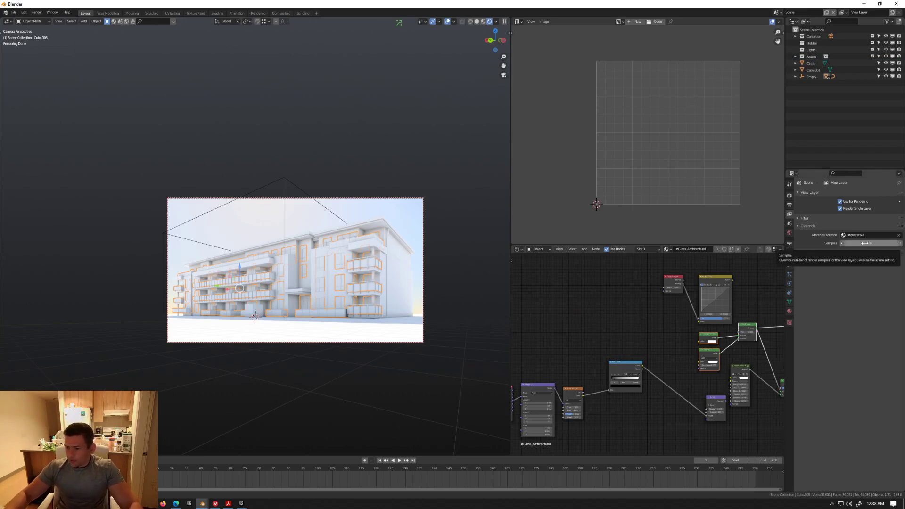
pyautogui.click(790, 255)
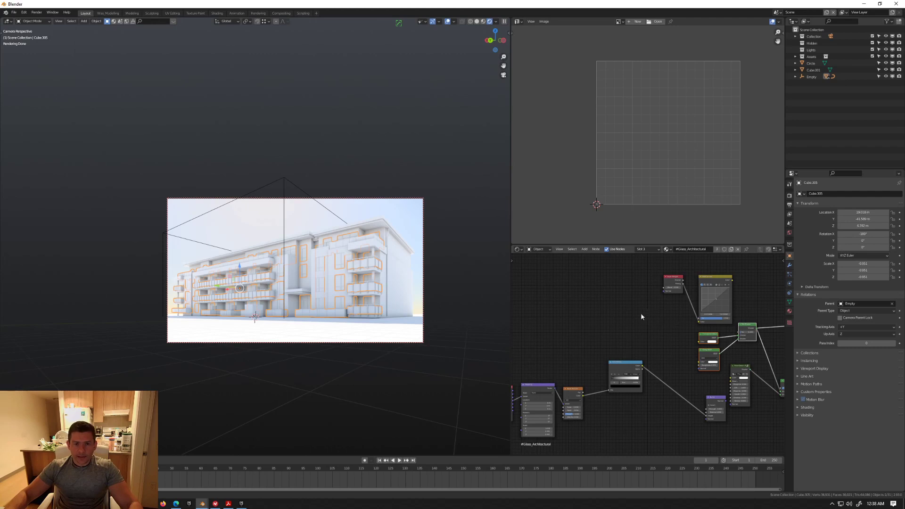
pyautogui.click(870, 344)
pyautogui.write('2')
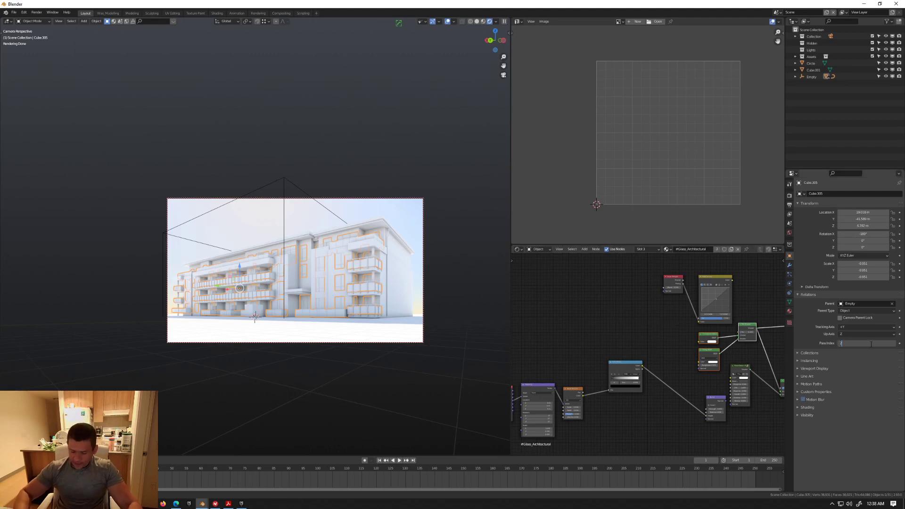
pyautogui.press('BackSpace')
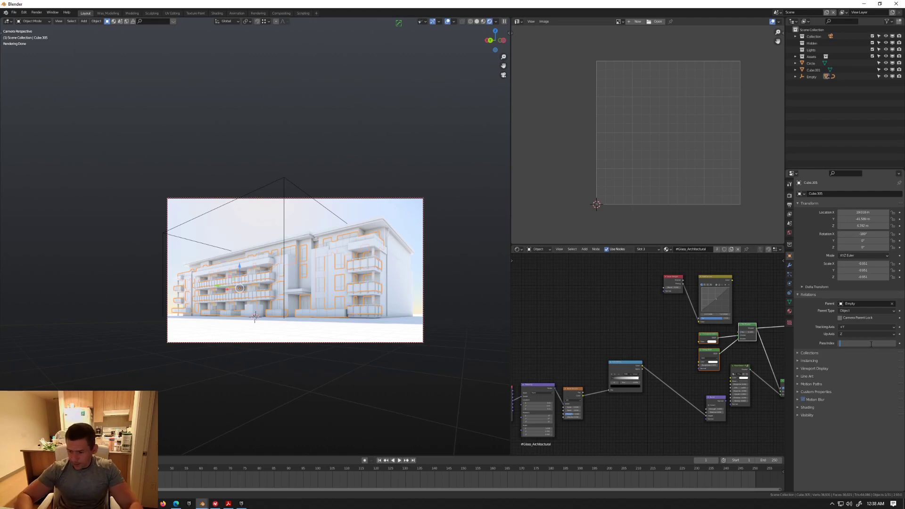
pyautogui.write('1')
pyautogui.press('Return')
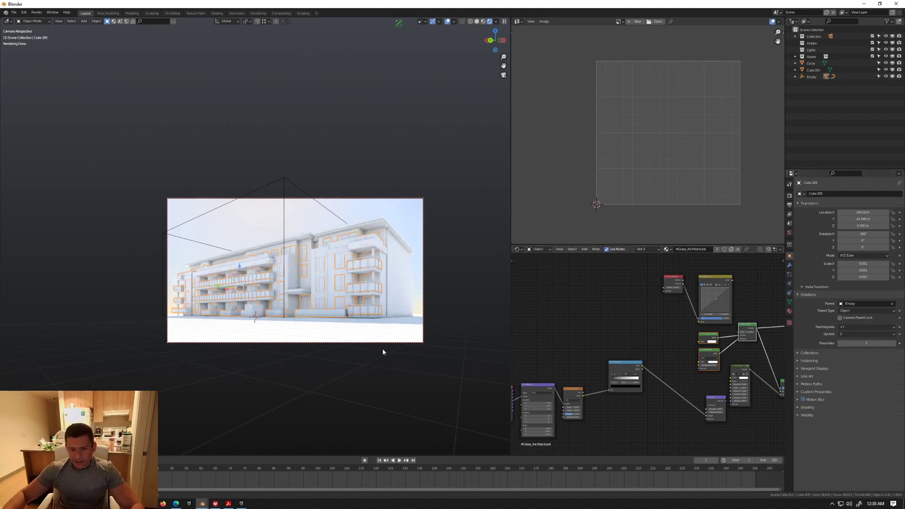
# Step: Select the ground circle and move its Material Output node farther from the Principled BSDF
pyautogui.click(409, 347)
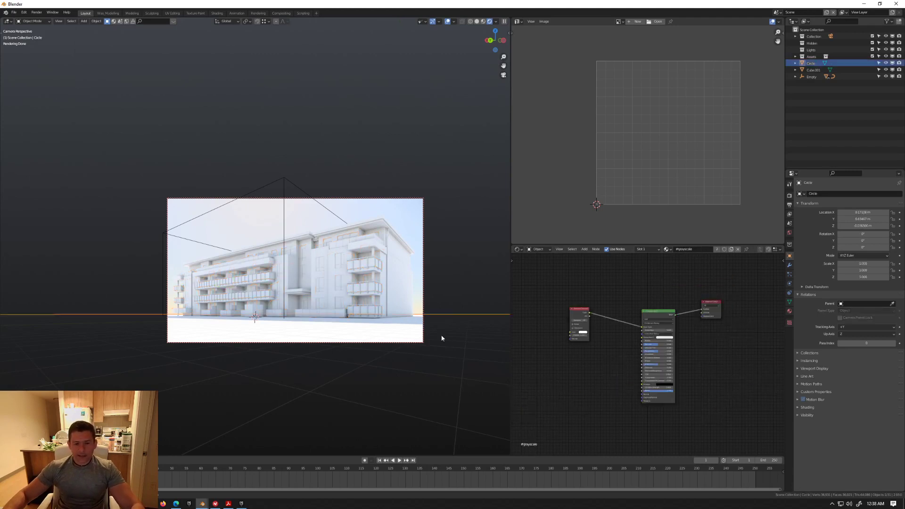
pyautogui.moveTo(577, 316); pyautogui.dragTo(555, 306, button='middle')
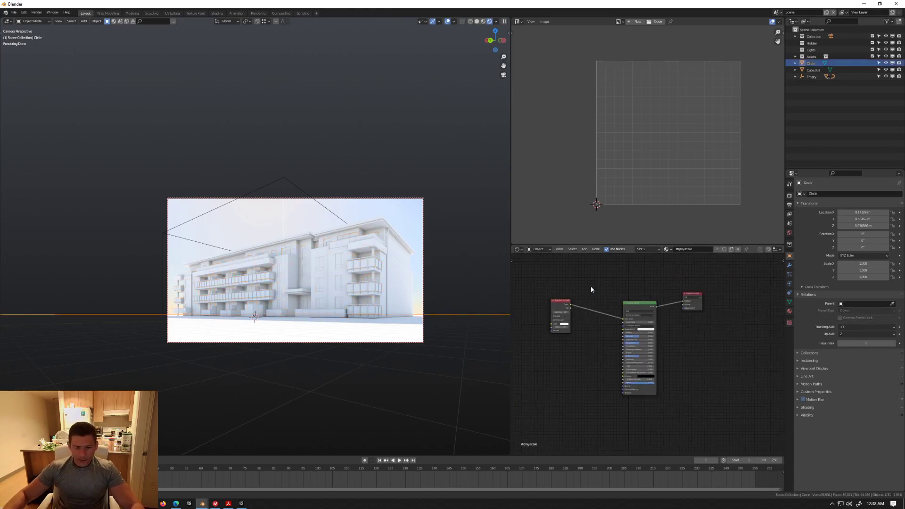
pyautogui.moveTo(632, 301); pyautogui.dragTo(595, 296)
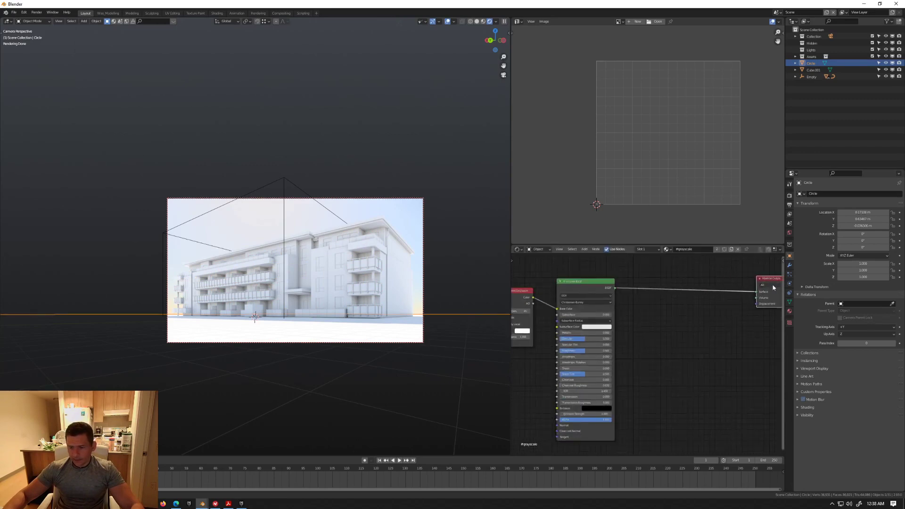
pyautogui.scroll(4, 611, 277)
pyautogui.press('Home')
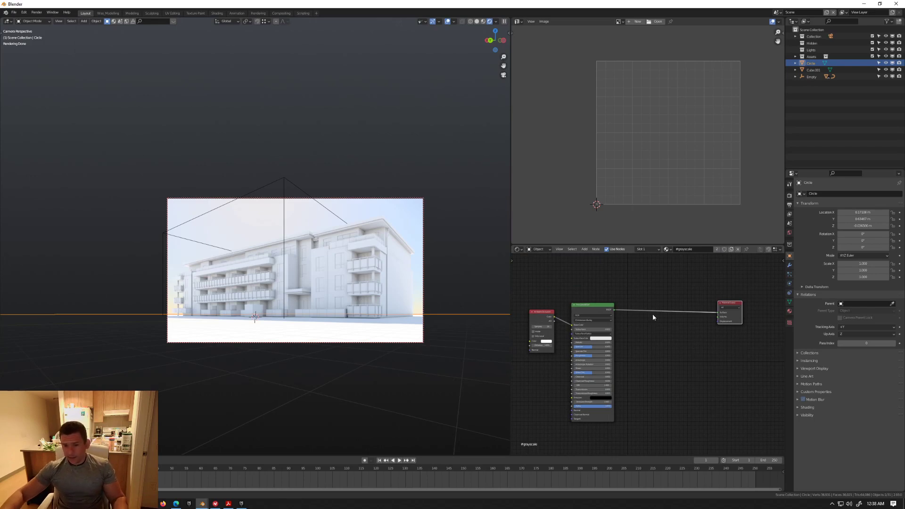
# Step: In the glass object's material, delete all nodes except the Transparent BSDF, Glossy BSDF, their Mix Shader and the Material Output
pyautogui.click(370, 263)
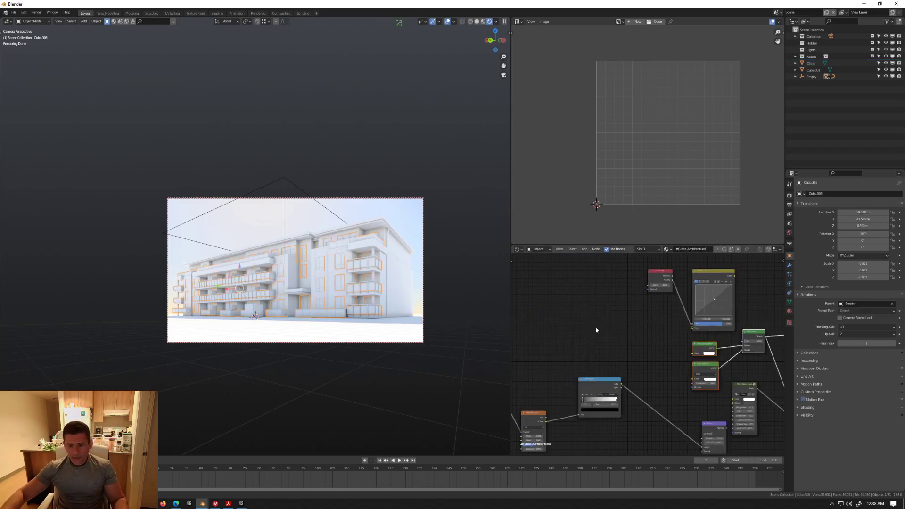
pyautogui.press('Home')
pyautogui.scroll(-2, 691, 337)
pyautogui.scroll(3, 677, 335)
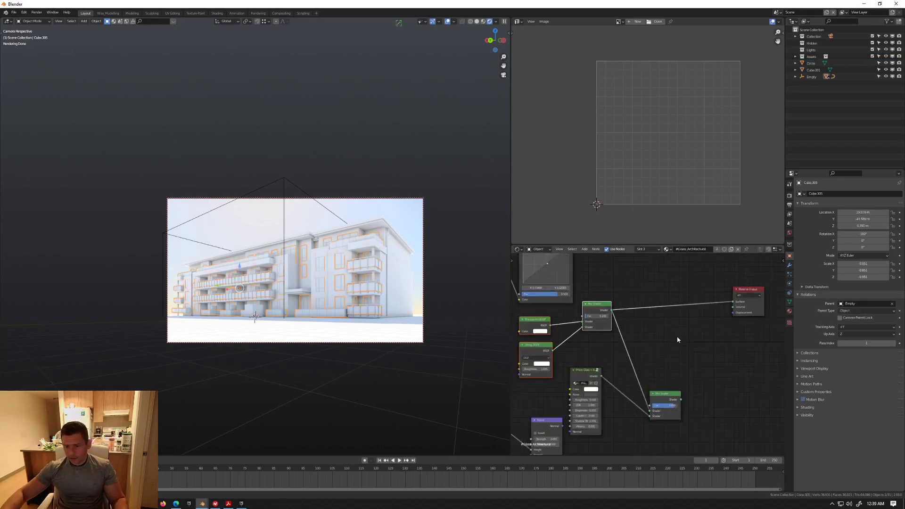
pyautogui.scroll(-1, 682, 346)
pyautogui.moveTo(689, 366); pyautogui.dragTo(561, 422)
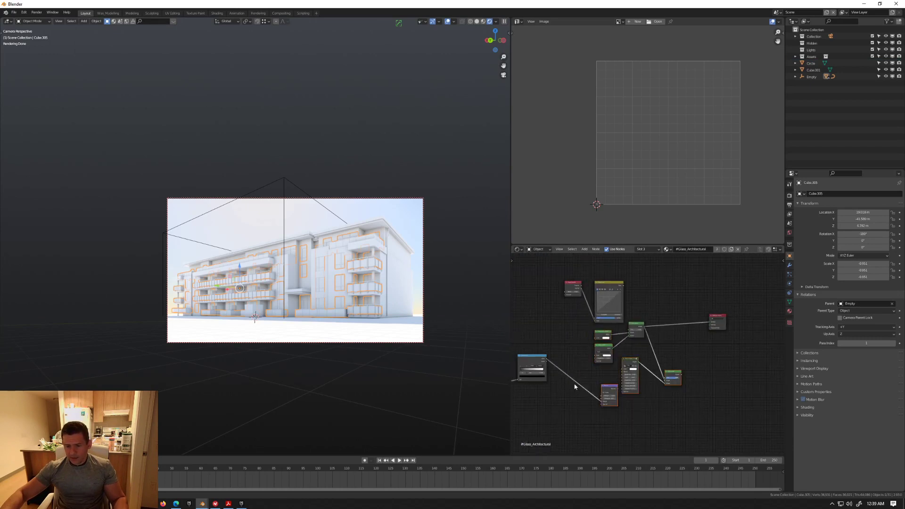
pyautogui.moveTo(612, 367); pyautogui.dragTo(663, 361, button='middle')
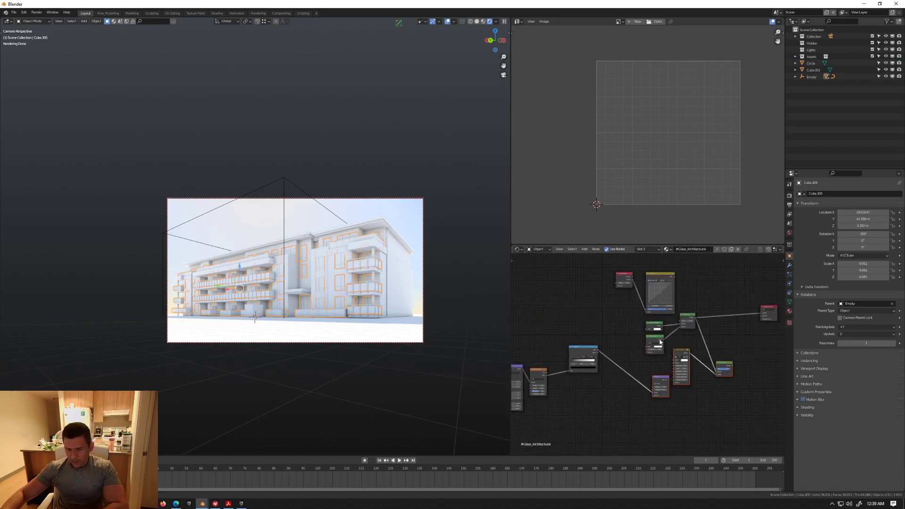
pyautogui.press('x')
pyautogui.moveTo(602, 330); pyautogui.dragTo(530, 371)
pyautogui.press('x')
pyautogui.moveTo(681, 264); pyautogui.dragTo(604, 304)
pyautogui.press('x')
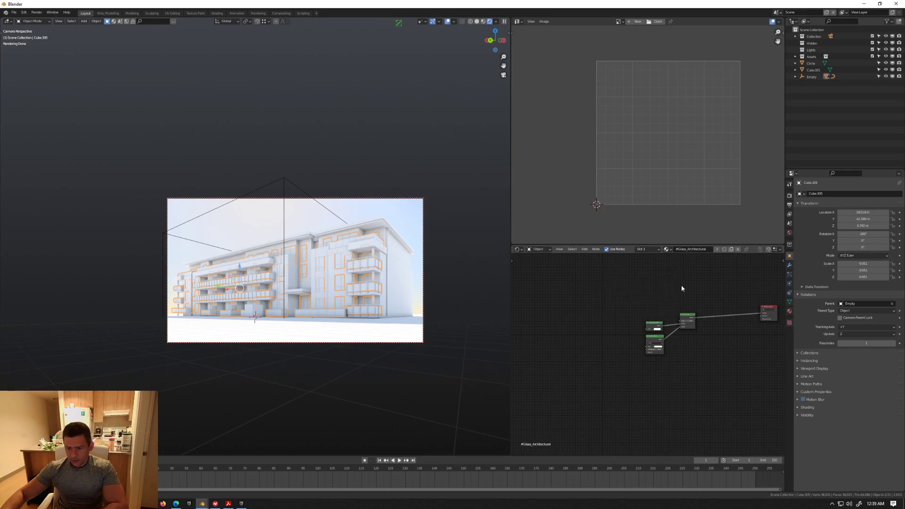
# Step: Copy the Transparent BSDF, Glossy BSDF and Mix Shader nodes into the ground circle's #grayscale material, beside the lower end of the Principled BSDF
pyautogui.scroll(3, 702, 330)
pyautogui.moveTo(712, 296); pyautogui.dragTo(673, 302, button='middle')
pyautogui.moveTo(689, 290); pyautogui.dragTo(566, 382)
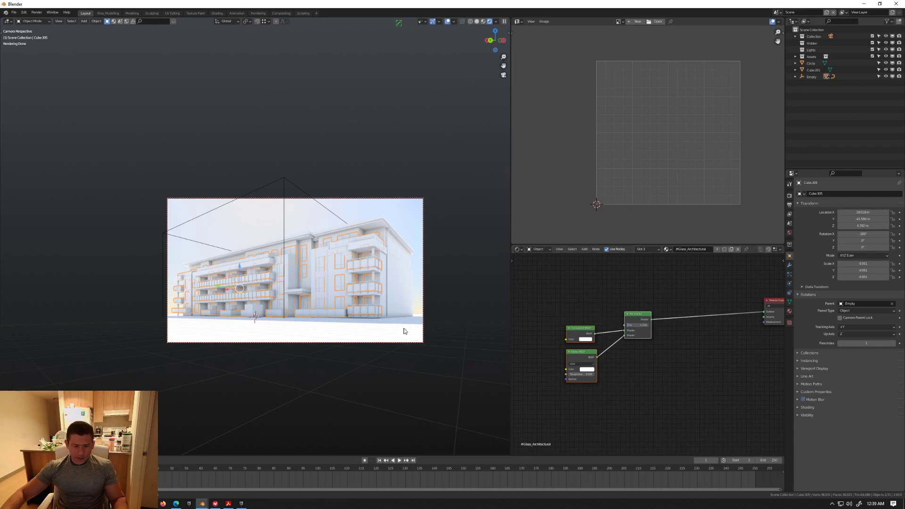
pyautogui.click(442, 336)
pyautogui.press('Home')
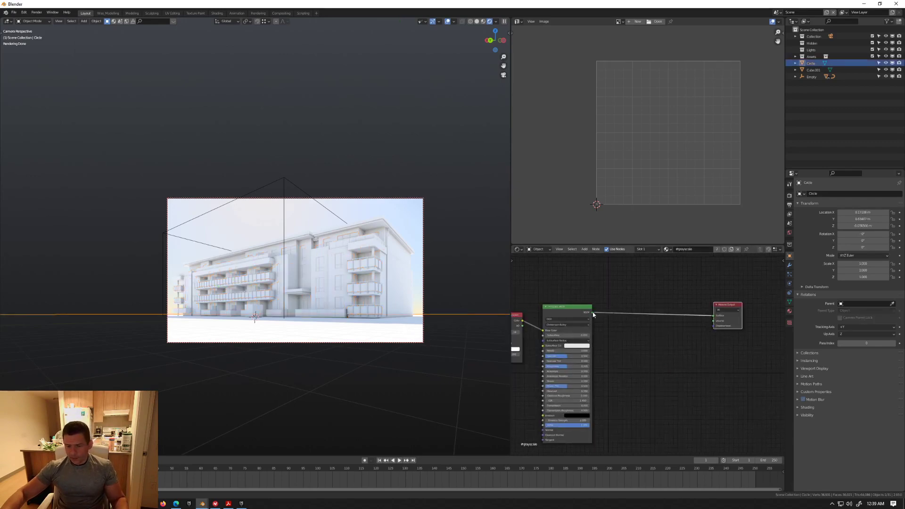
pyautogui.moveTo(568, 304); pyautogui.dragTo(575, 308, button='middle')
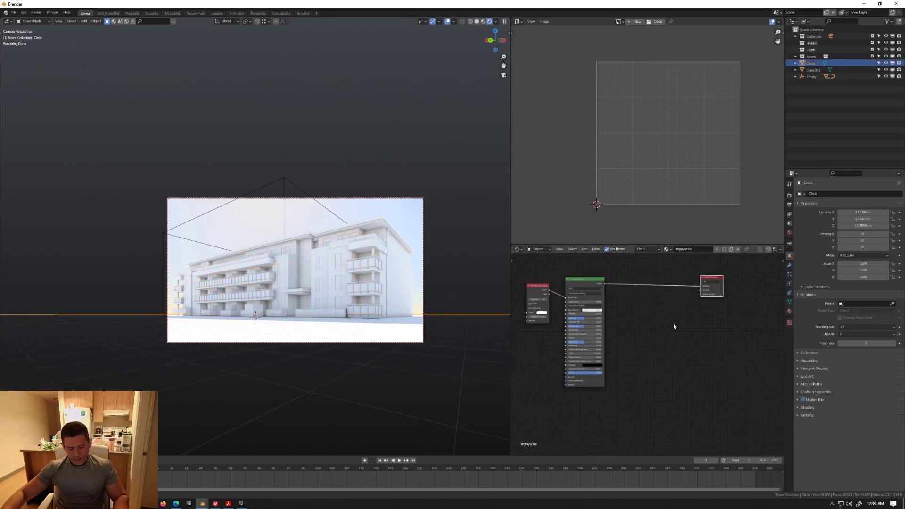
pyautogui.hotkey('ctrl', 'v')
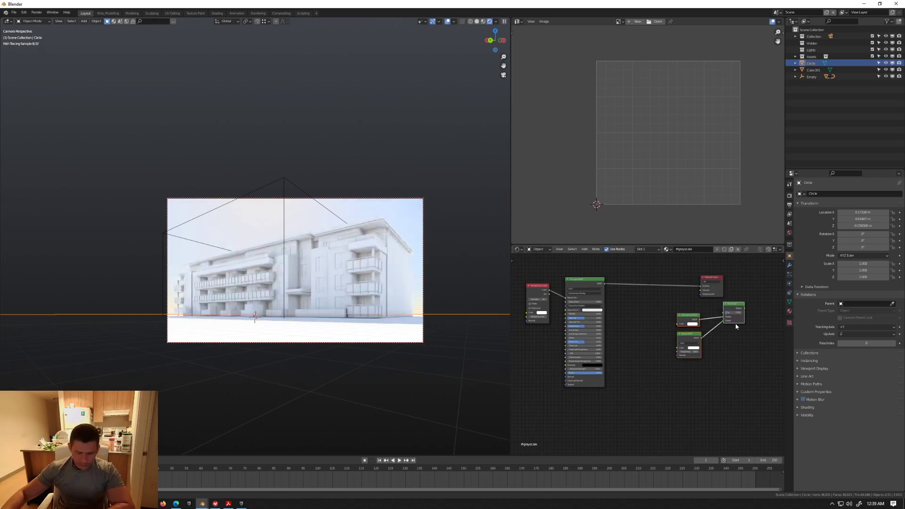
pyautogui.press('g')
pyautogui.click(669, 387)
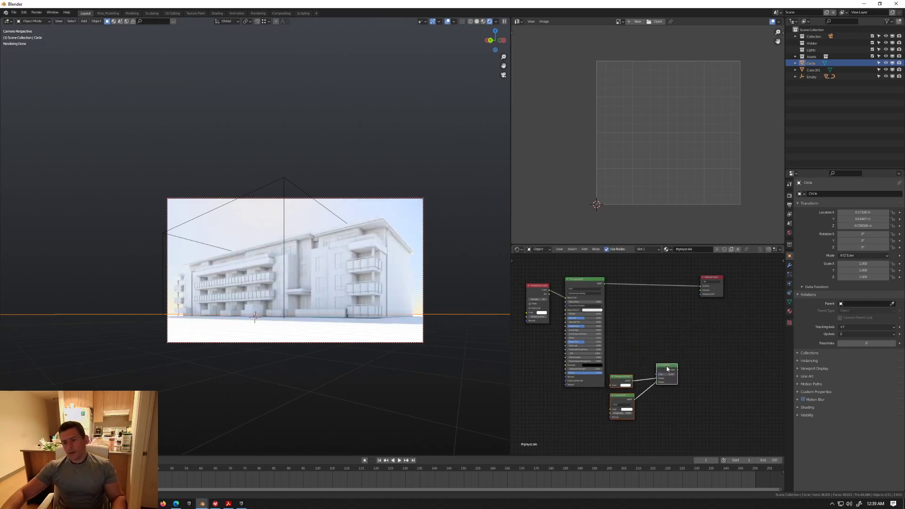
# Step: Combine the Principled BSDF and the pasted Mix Shader through a new Mix Shader feeding the Material Output, spacing the output node farther away
pyautogui.keyDown('ctrl'); pyautogui.keyDown('alt'); pyautogui.moveTo(668, 373); pyautogui.dragTo(600, 295, button='right'); pyautogui.keyUp('alt'); pyautogui.keyUp('ctrl')
pyautogui.moveTo(711, 278); pyautogui.dragTo(755, 313)
pyautogui.moveTo(693, 332); pyautogui.dragTo(697, 326)
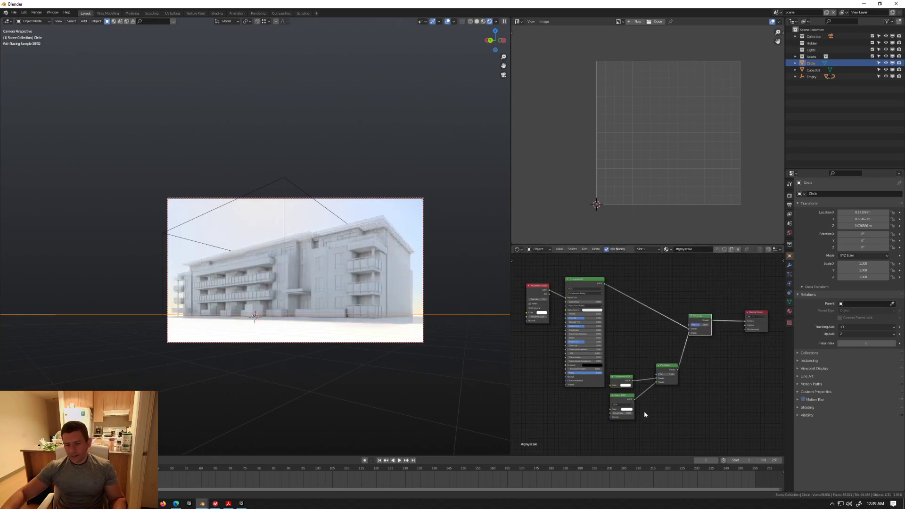
# Step: Set the factor of the pasted glass Mix Shader to 0.437 and the factor of the new Mix Shader to 0
pyautogui.moveTo(660, 377); pyautogui.dragTo(665, 377)
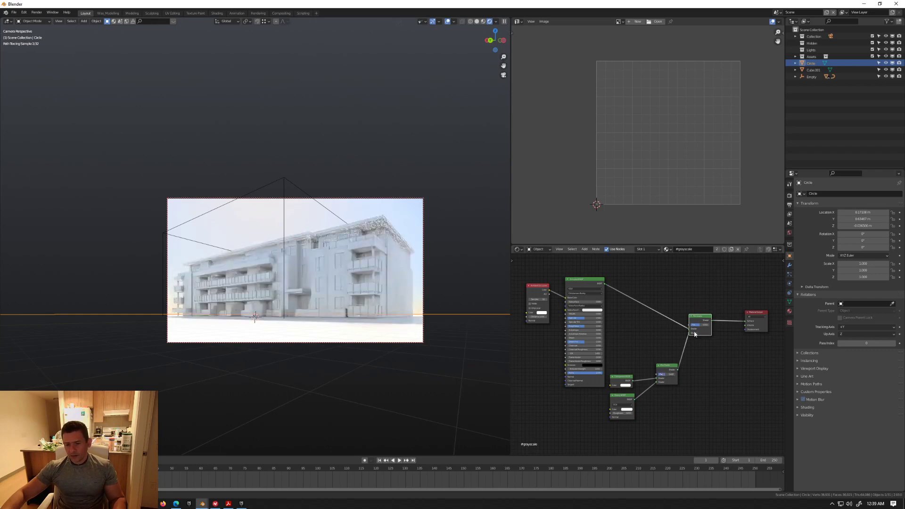
pyautogui.scroll(4, 715, 328)
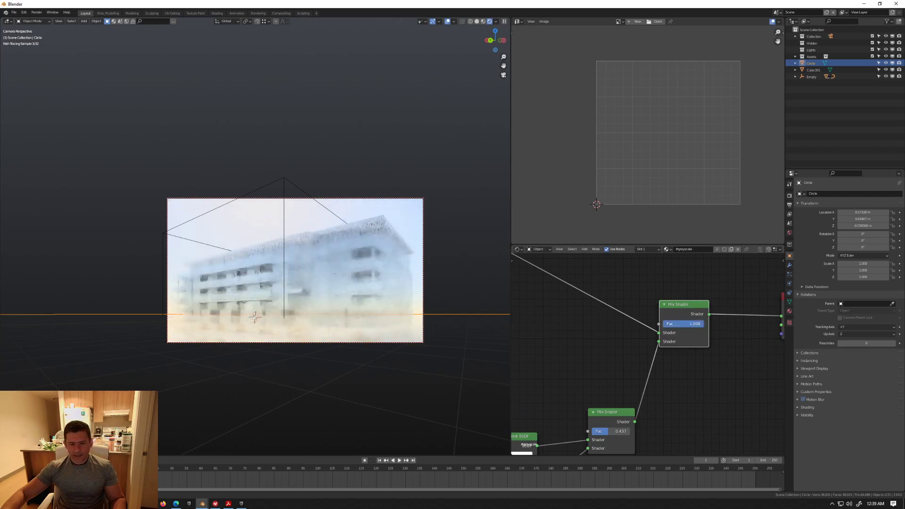
# Step: Move the new Mix Shader node up to about the height of the Principled BSDF's output
pyautogui.press('g')
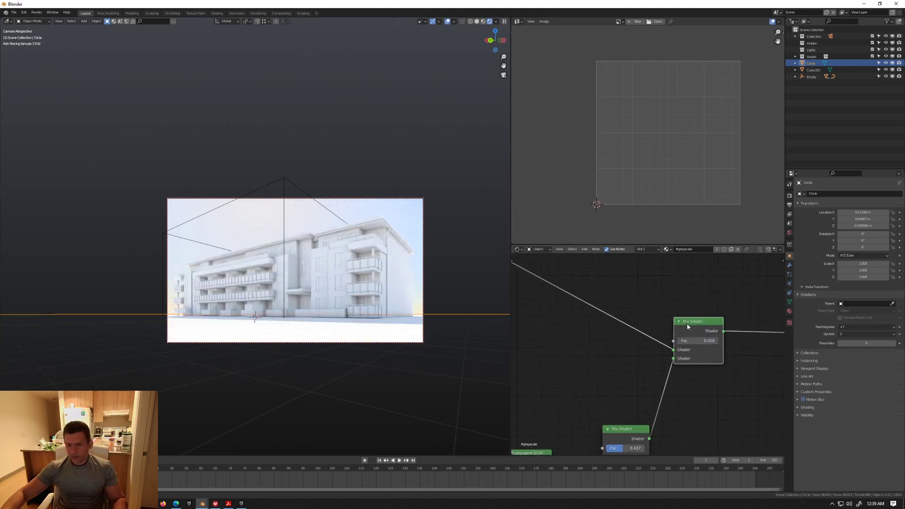
pyautogui.click(684, 285)
pyautogui.scroll(-3, 684, 286)
pyautogui.moveTo(660, 255); pyautogui.dragTo(673, 336, button='middle')
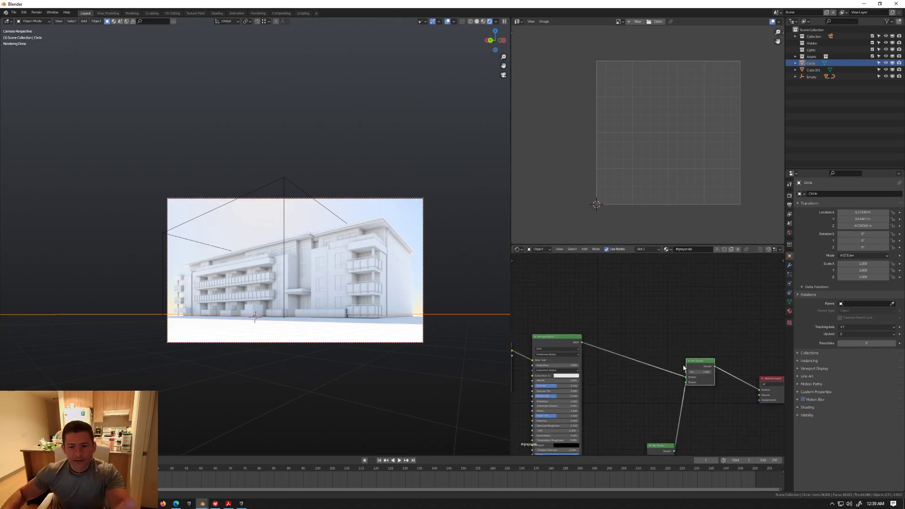
pyautogui.moveTo(698, 366); pyautogui.dragTo(692, 338)
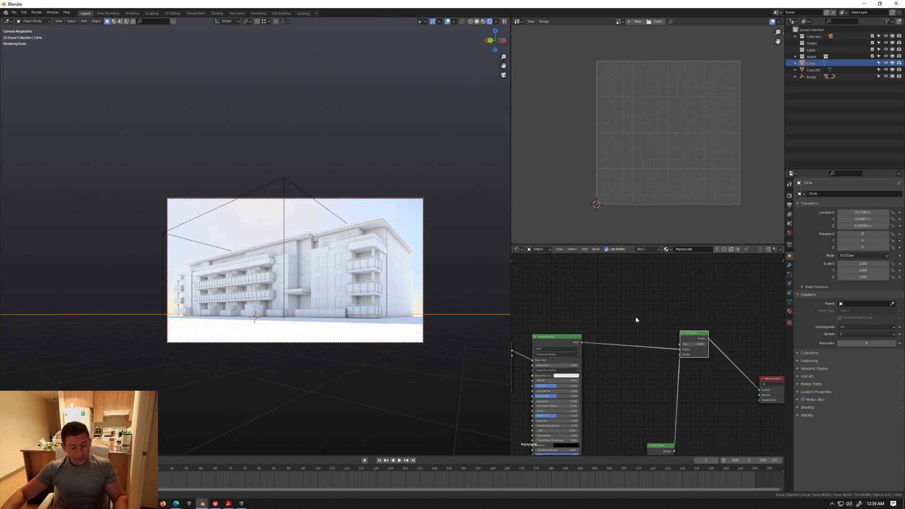
# Step: Add an Object Info node above the Principled BSDF and connect its Object Index to the factor of the new Mix Shader
pyautogui.hotkey('shift', 'a')
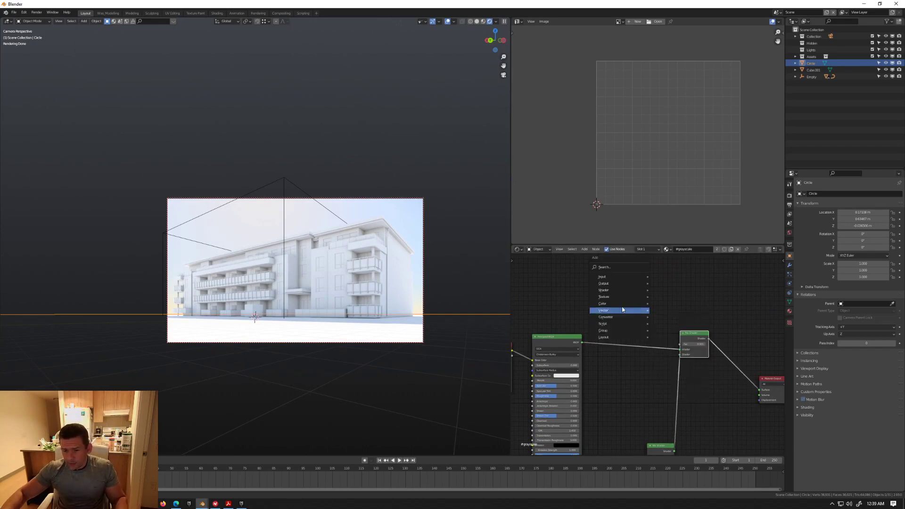
pyautogui.moveTo(622, 277)
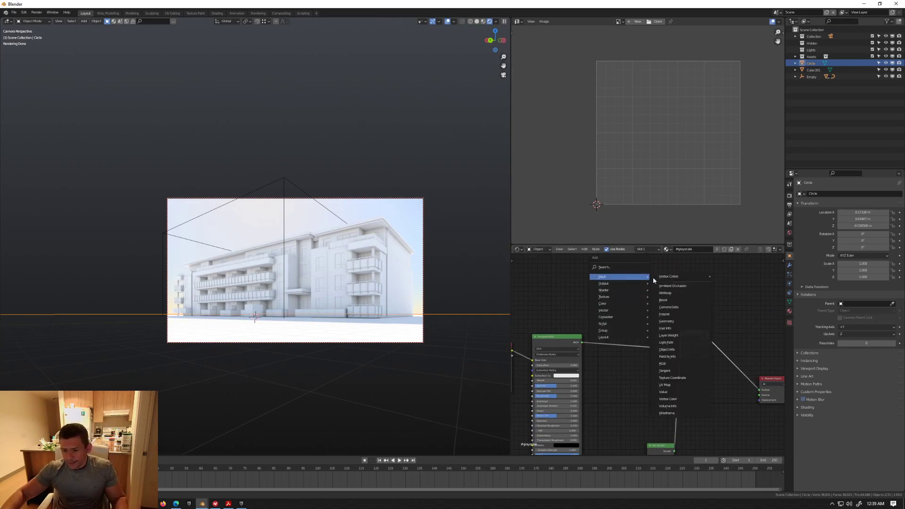
pyautogui.click(676, 350)
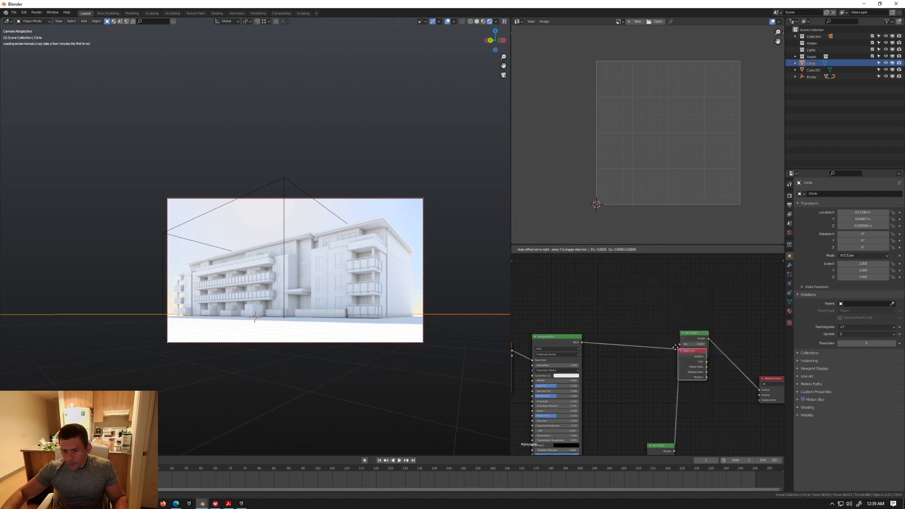
pyautogui.click(598, 303)
pyautogui.scroll(4, 630, 325)
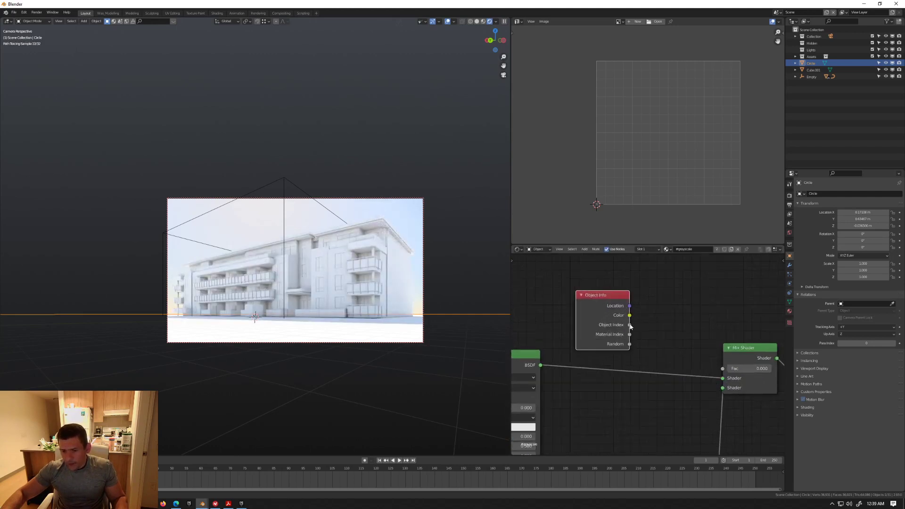
pyautogui.moveTo(630, 325); pyautogui.dragTo(724, 370)
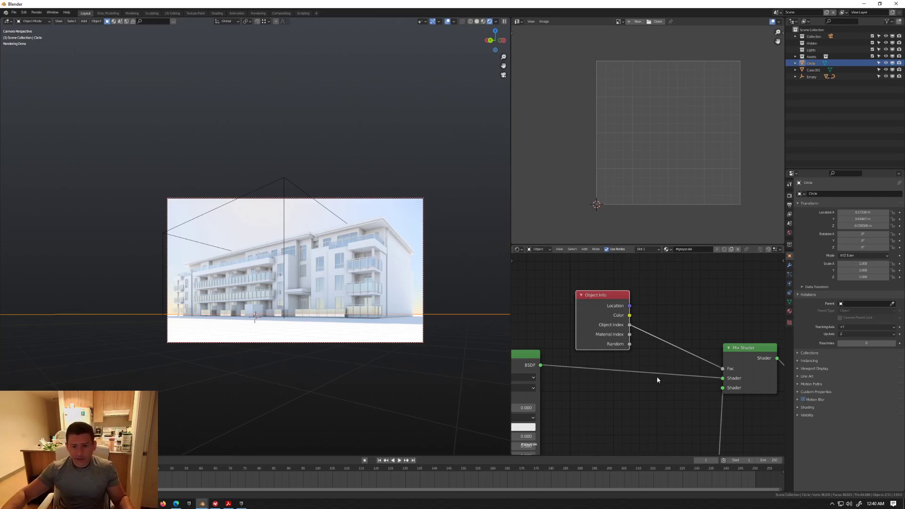
# Step: Move the Transparent BSDF, Glossy BSDF and glass Mix Shader nodes up beside the middle of the Principled BSDF
pyautogui.press('Home')
pyautogui.moveTo(743, 357); pyautogui.dragTo(704, 341, button='middle')
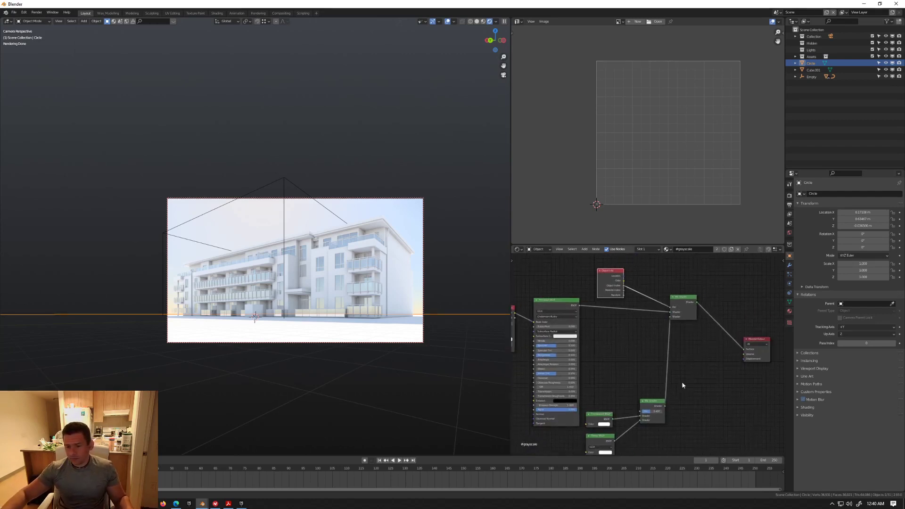
pyautogui.click(651, 406)
pyautogui.moveTo(651, 406); pyautogui.dragTo(651, 341)
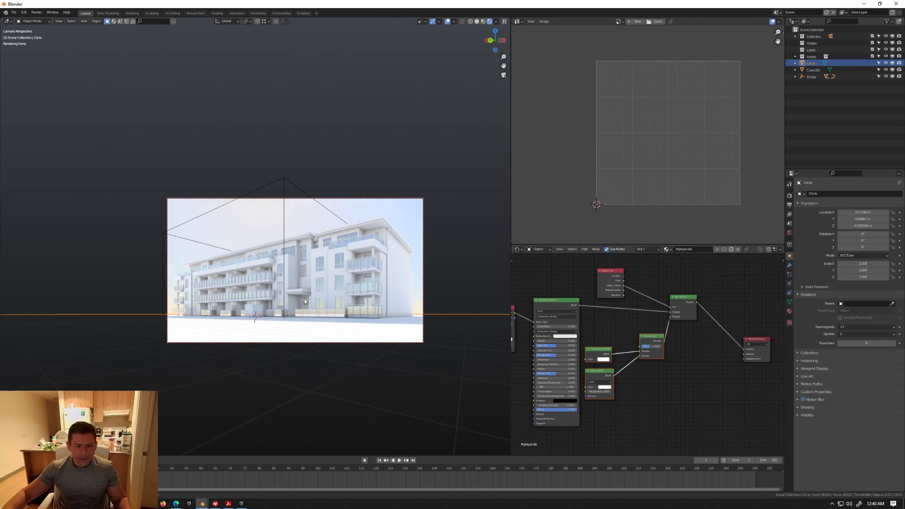
# Step: Select the building's glass objects and copy the active glass object's pass index to all of them
pyautogui.click(250, 307)
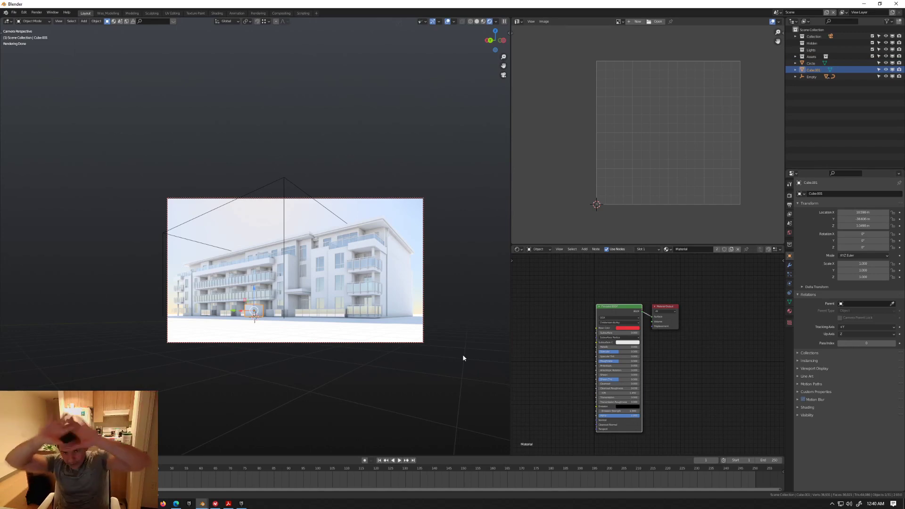
pyautogui.click(338, 280)
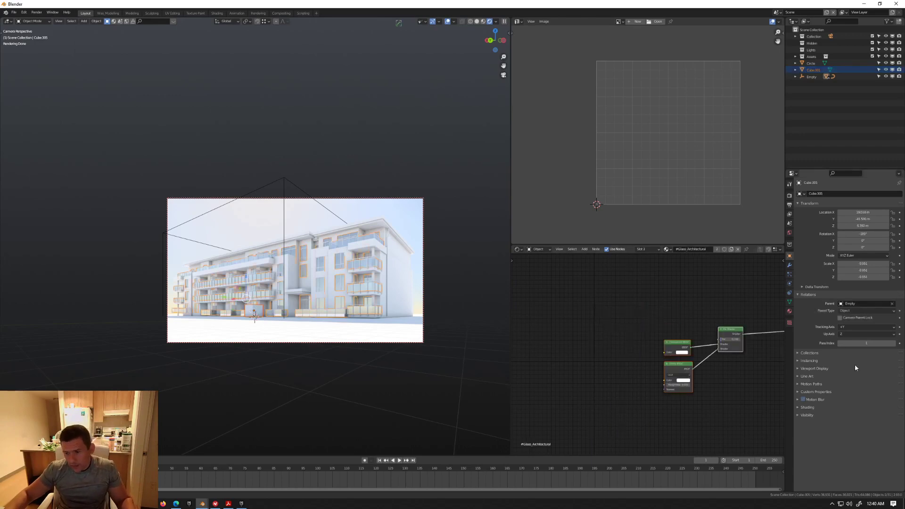
pyautogui.rightClick(868, 343)
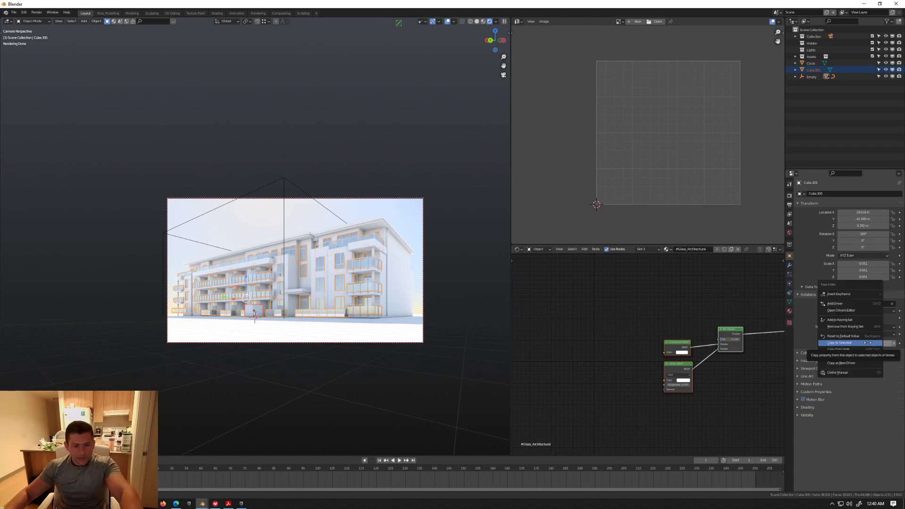
pyautogui.click(868, 343)
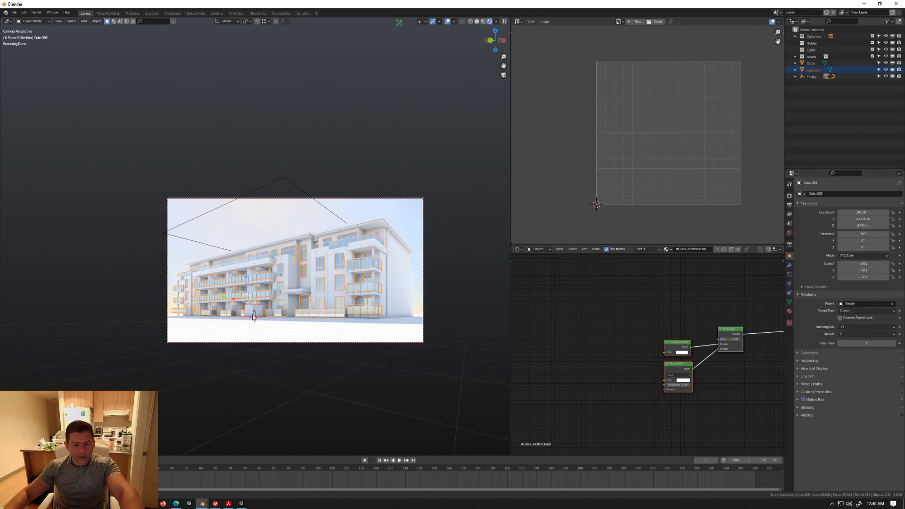
pyautogui.click(865, 343)
pyautogui.press('Return')
pyautogui.rightClick(865, 343)
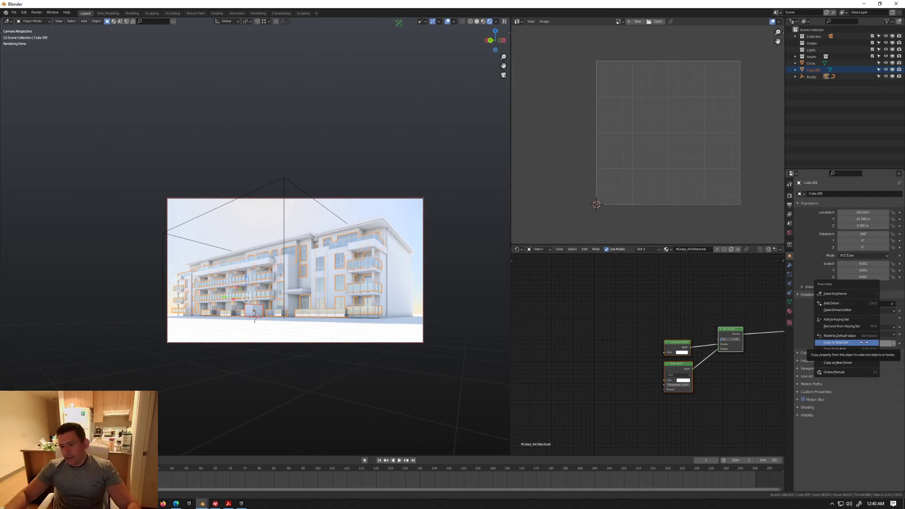
pyautogui.click(864, 343)
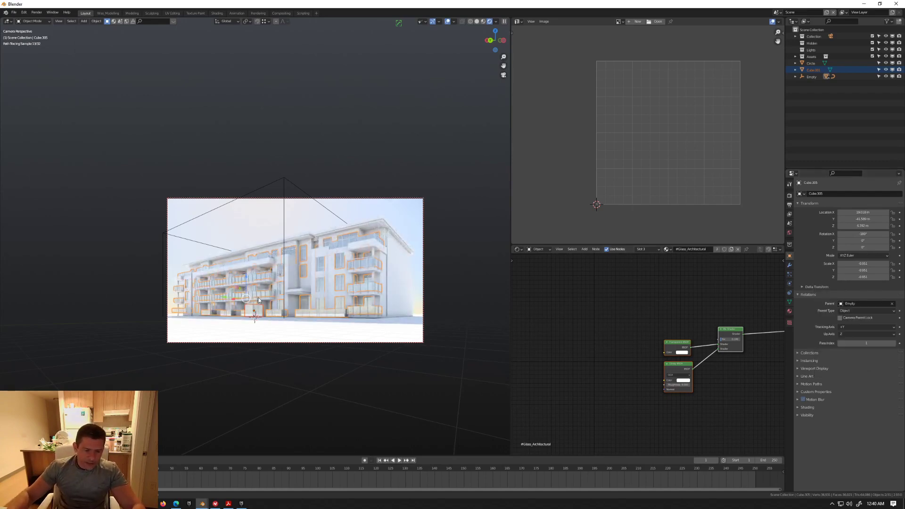
# Step: Select the small cube in front of the building and move its red Principled BSDF farther from the Material Output
pyautogui.hotkey('alt', 'a')
pyautogui.click(256, 311)
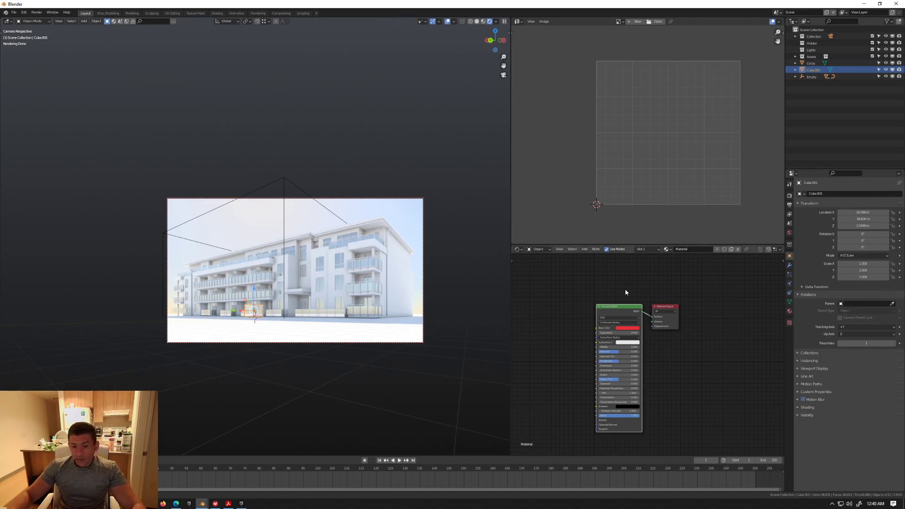
pyautogui.moveTo(606, 306); pyautogui.dragTo(576, 316)
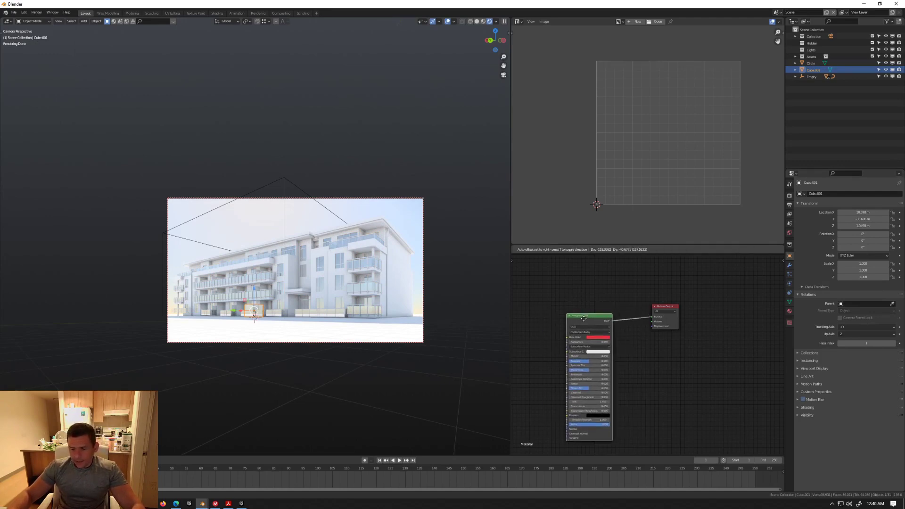
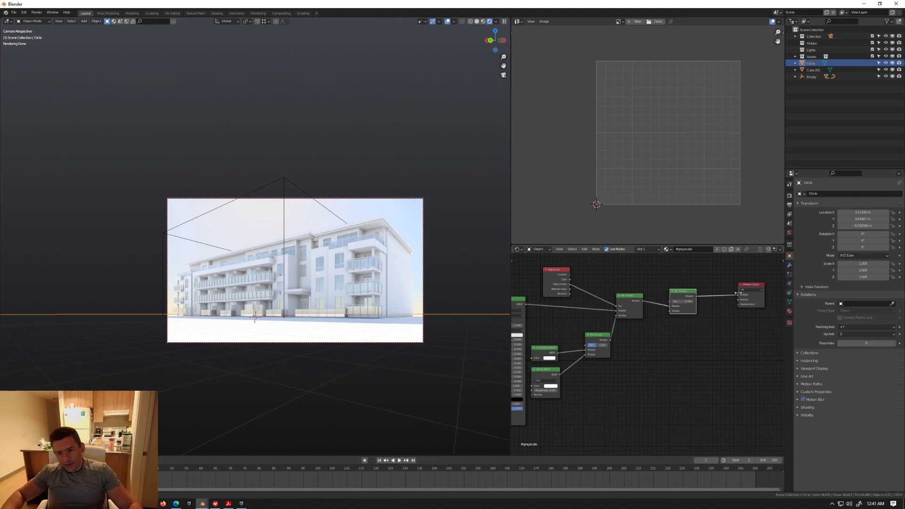
# Step: Connect the Object Index to the factor of the last Mix Shader in the #grayscale material and rearrange the Mix Shader and Object Info nodes
pyautogui.moveTo(679, 292); pyautogui.dragTo(679, 281)
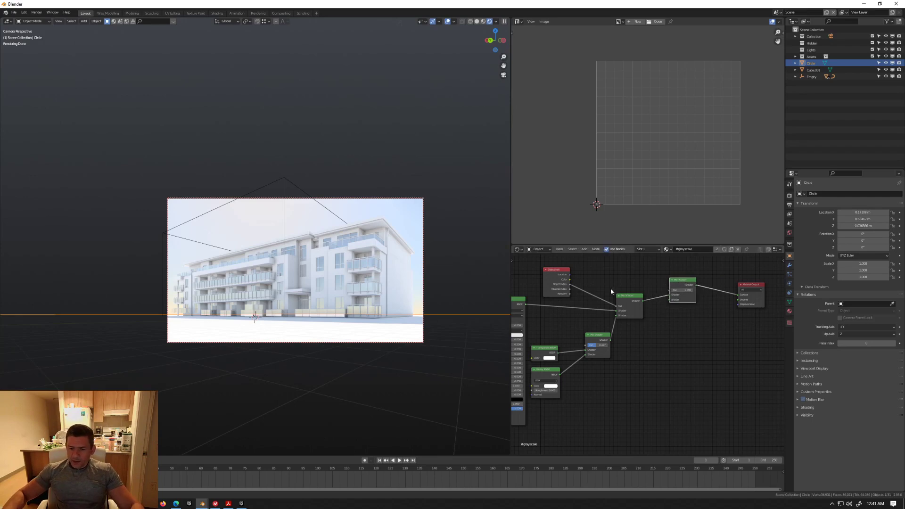
pyautogui.moveTo(570, 285); pyautogui.dragTo(693, 292)
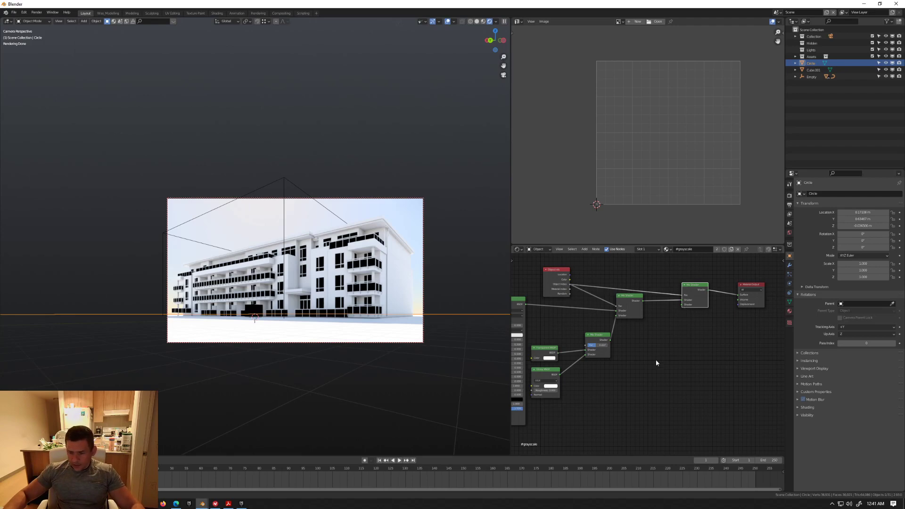
pyautogui.moveTo(684, 306)
pyautogui.mouseDown()
pyautogui.moveTo(662, 346)
pyautogui.moveTo(677, 303)
pyautogui.mouseUp()
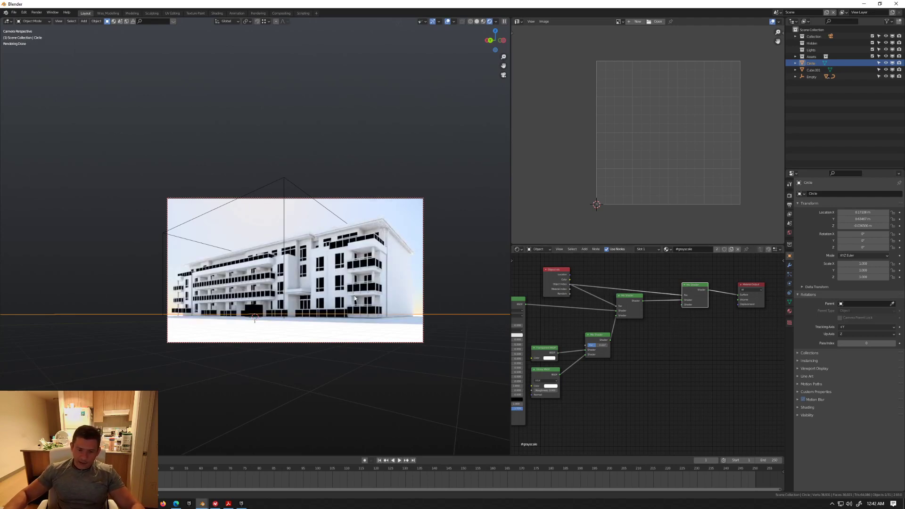
pyautogui.moveTo(547, 276); pyautogui.dragTo(569, 265)
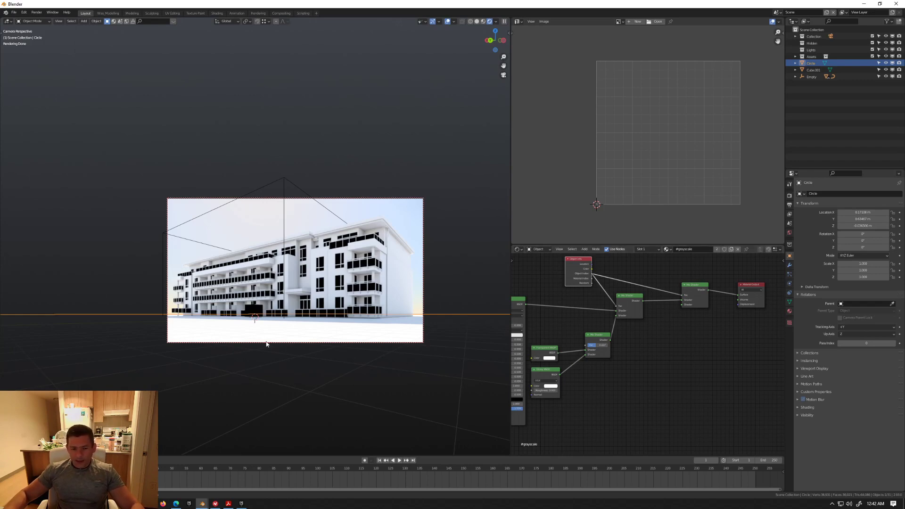
# Step: Check the cube's pass index, and in the ground circle's #grayscale material move the last Mix Shader and Material Output farther from the preceding nodes
pyautogui.click(255, 310)
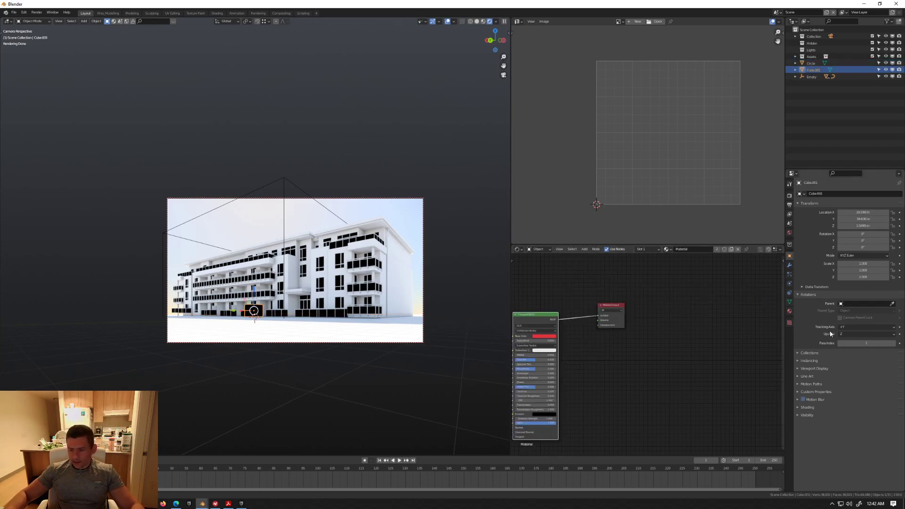
pyautogui.click(867, 342)
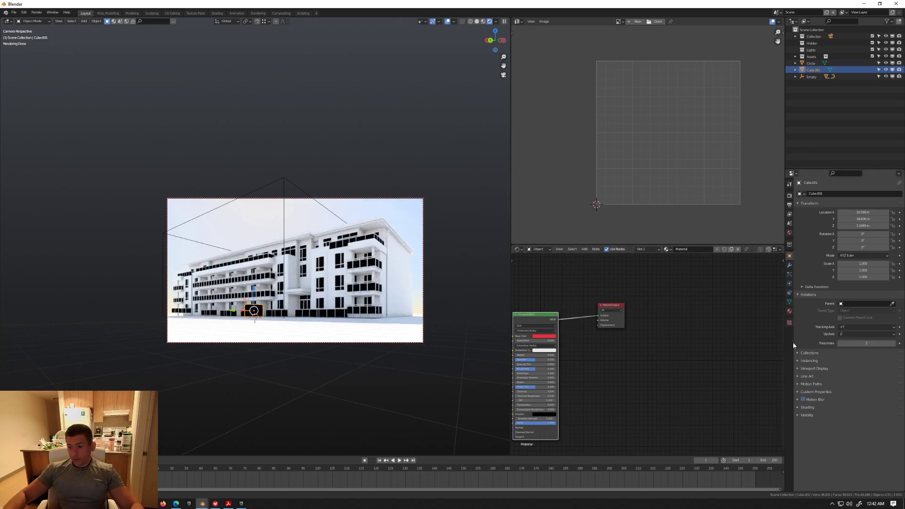
pyautogui.click(380, 363)
pyautogui.moveTo(713, 313); pyautogui.dragTo(681, 326, button='middle')
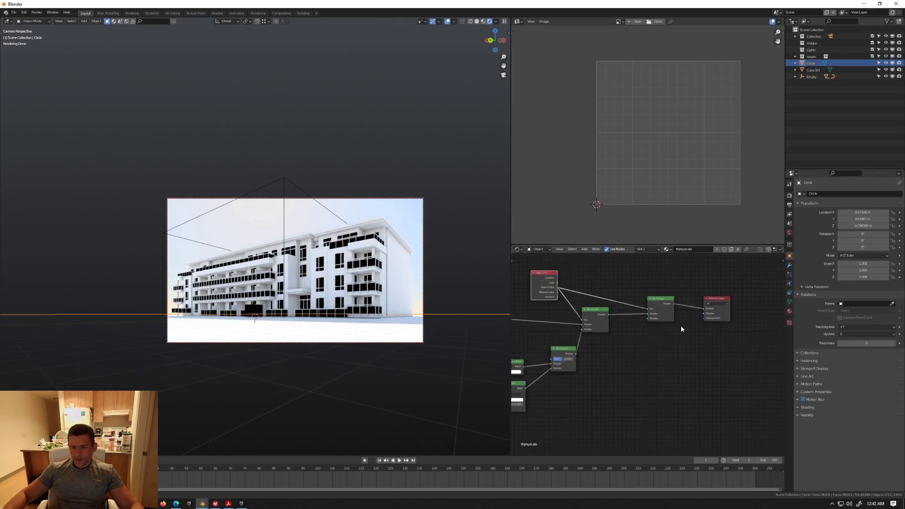
pyautogui.moveTo(661, 300); pyautogui.dragTo(687, 293)
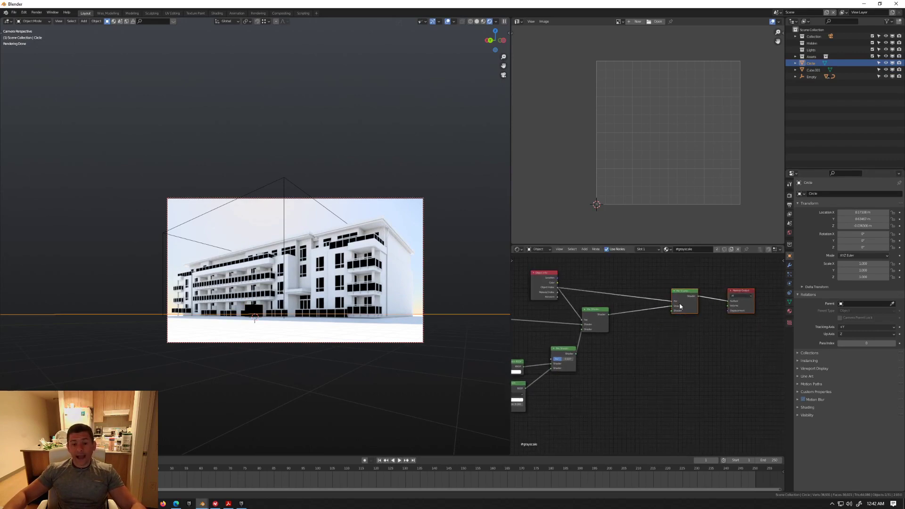
# Step: Copy the cube's red Principled BSDF into the ground circle's #grayscale material, placing it below the last Mix Shader
pyautogui.click(255, 315)
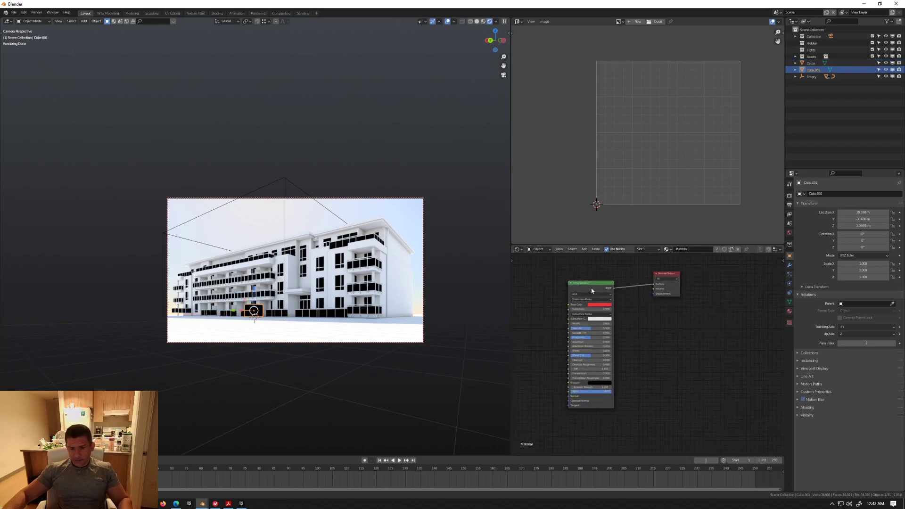
pyautogui.rightClick(336, 293)
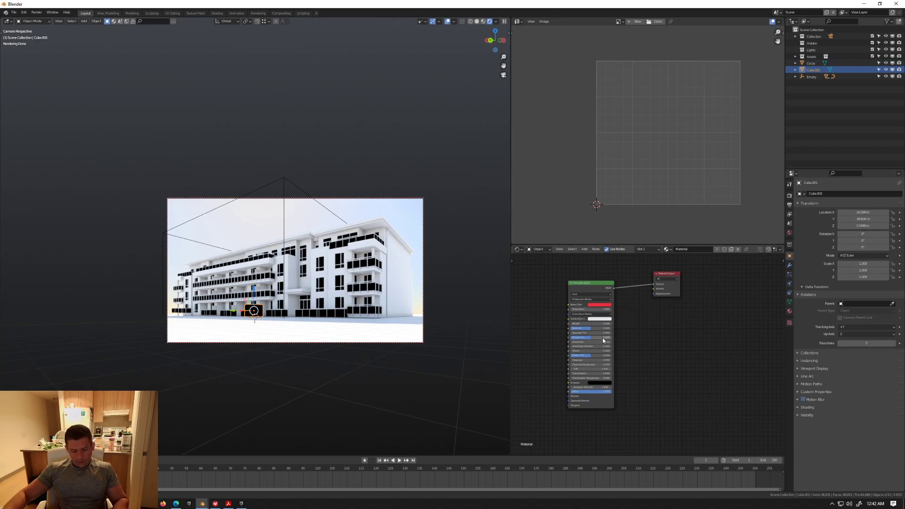
pyautogui.click(577, 284)
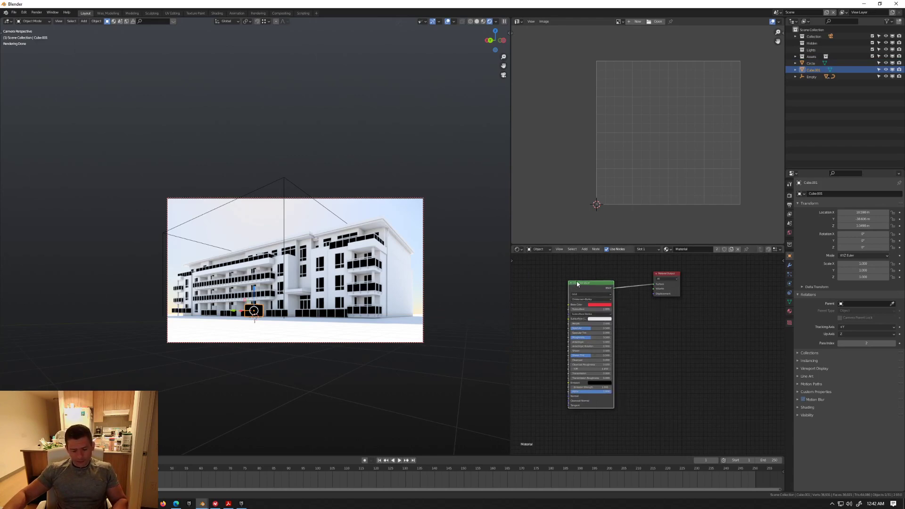
pyautogui.click(362, 365)
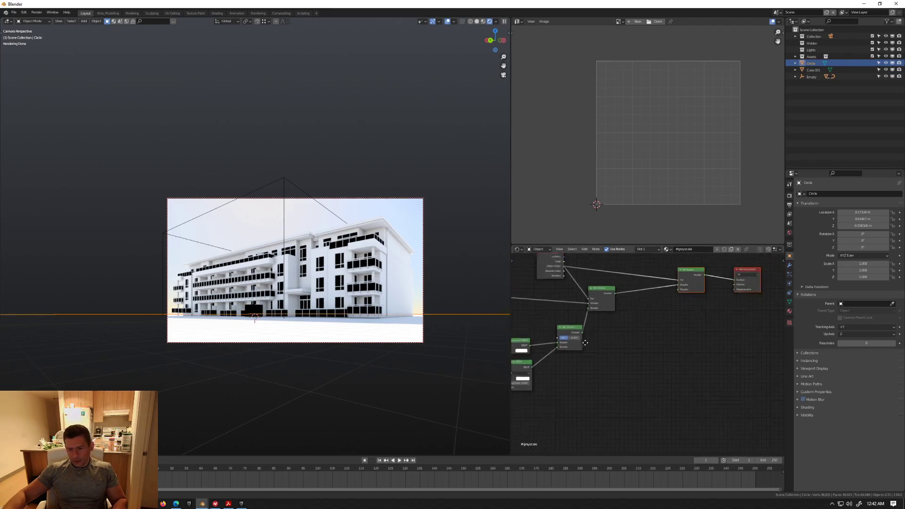
pyautogui.moveTo(585, 343); pyautogui.dragTo(610, 346, button='middle')
pyautogui.click(610, 345)
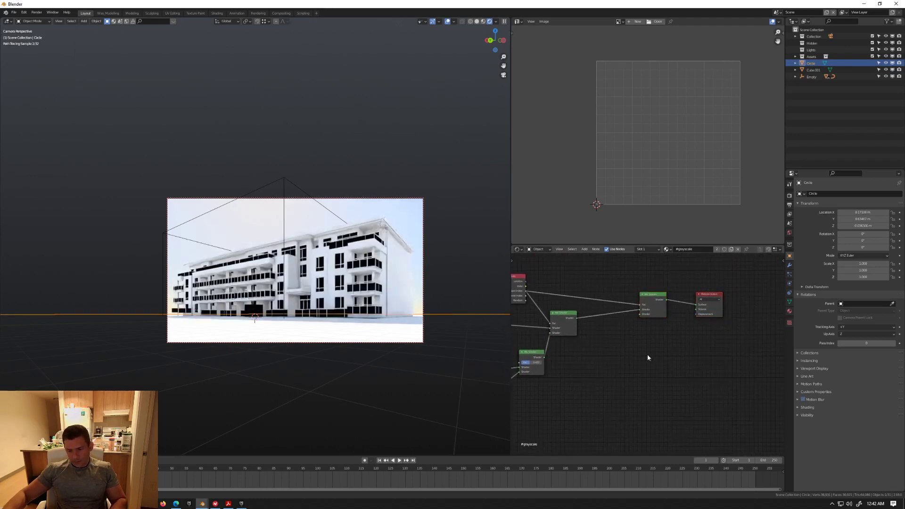
pyautogui.hotkey('ctrl', 'v')
pyautogui.press('g')
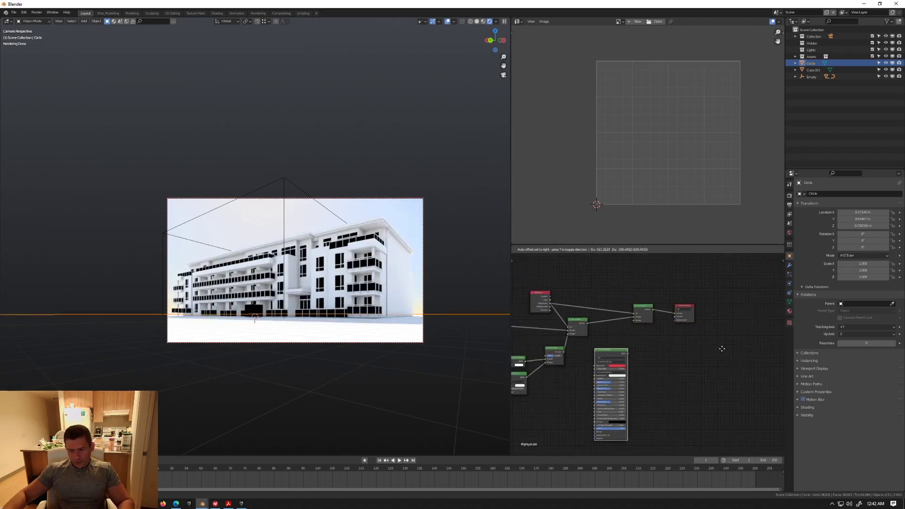
pyautogui.click(722, 349)
# Step: Connect the red Principled BSDF to the second shader input of the last Mix Shader
pyautogui.scroll(3, 649, 338)
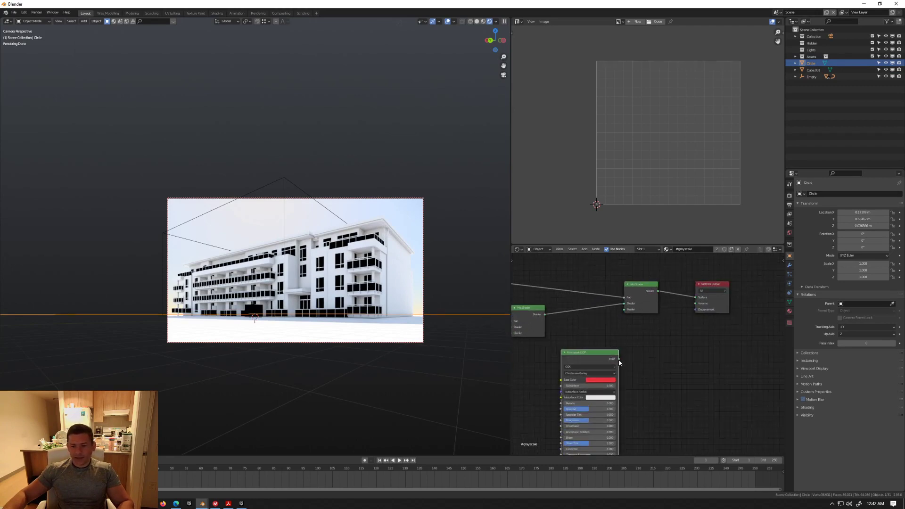
pyautogui.moveTo(624, 318); pyautogui.dragTo(625, 309)
pyautogui.moveTo(589, 377); pyautogui.dragTo(544, 372, button='middle')
pyautogui.scroll(-2, 636, 320)
pyautogui.scroll(-1, 635, 317)
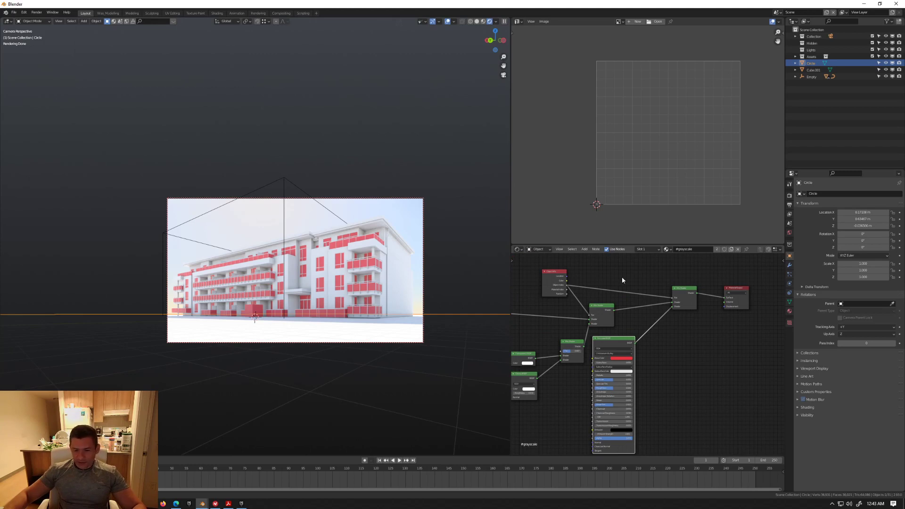
# Step: Add a Math node and insert it on the link between the Object Index and the factor of the last Mix Shader
pyautogui.hotkey('shift', 'a')
pyautogui.moveTo(619, 315)
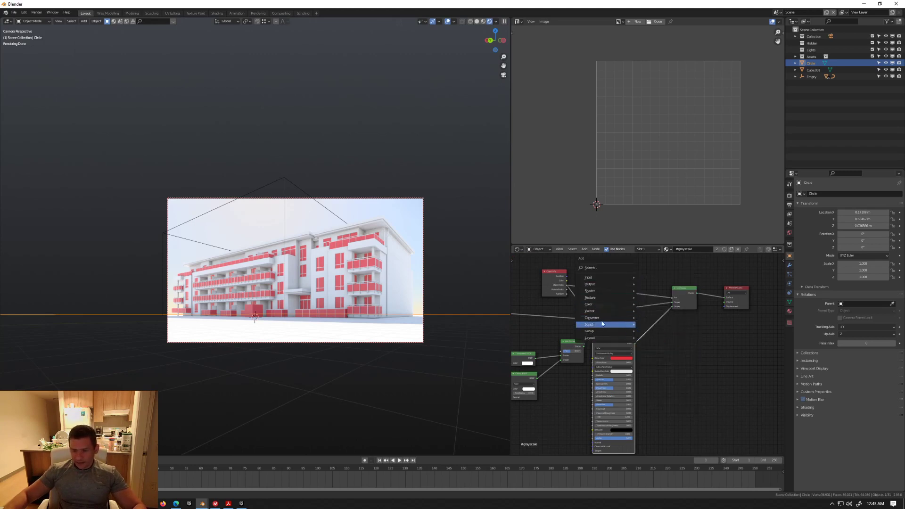
pyautogui.click(659, 367)
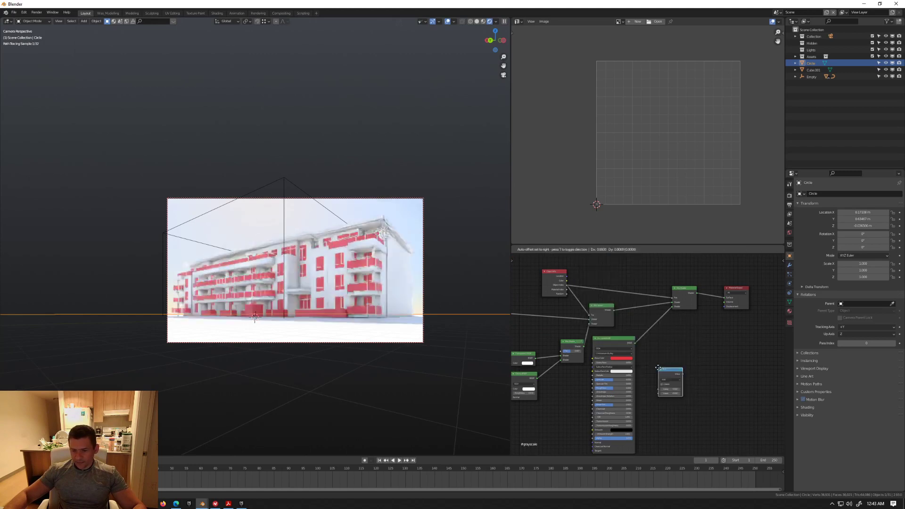
pyautogui.click(641, 273)
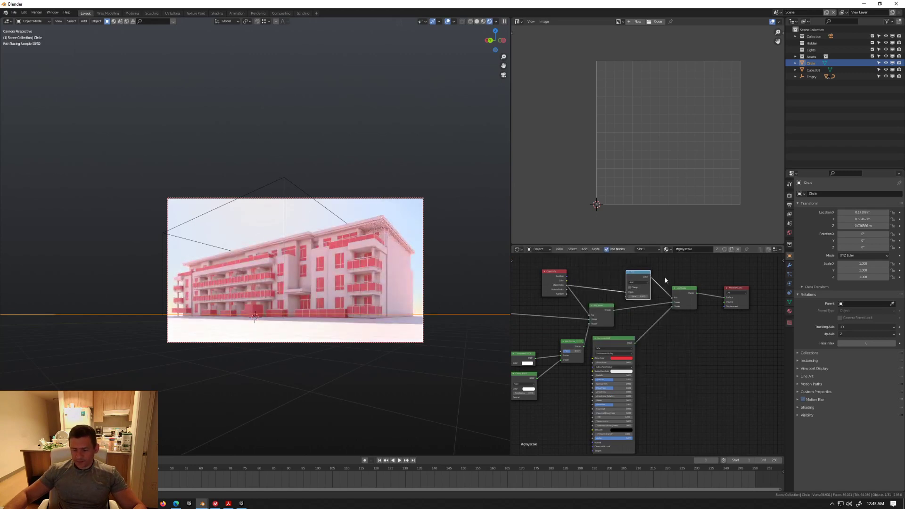
# Step: Change the Math node's operation to Greater Than
pyautogui.moveTo(658, 273); pyautogui.dragTo(638, 285, button='middle')
pyautogui.scroll(4, 615, 297)
pyautogui.click(626, 294)
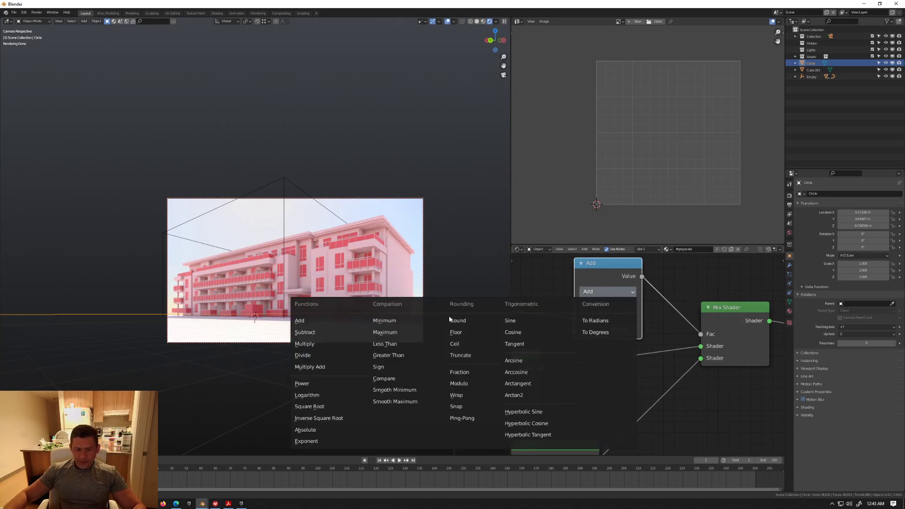
pyautogui.click(397, 357)
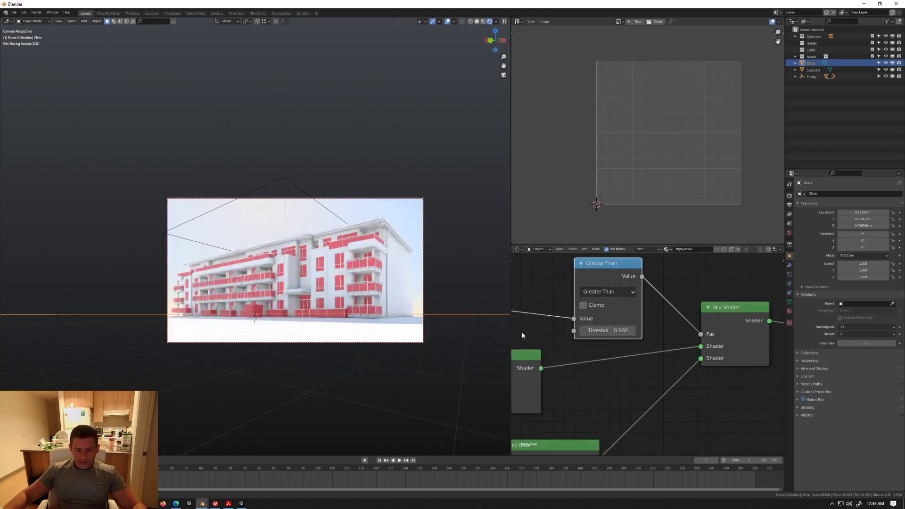
# Step: Examine the Greater Than node's threshold and how the Object Index drives the two Mix Shaders and the red Principled BSDF
pyautogui.moveTo(653, 335); pyautogui.dragTo(620, 340, button='middle')
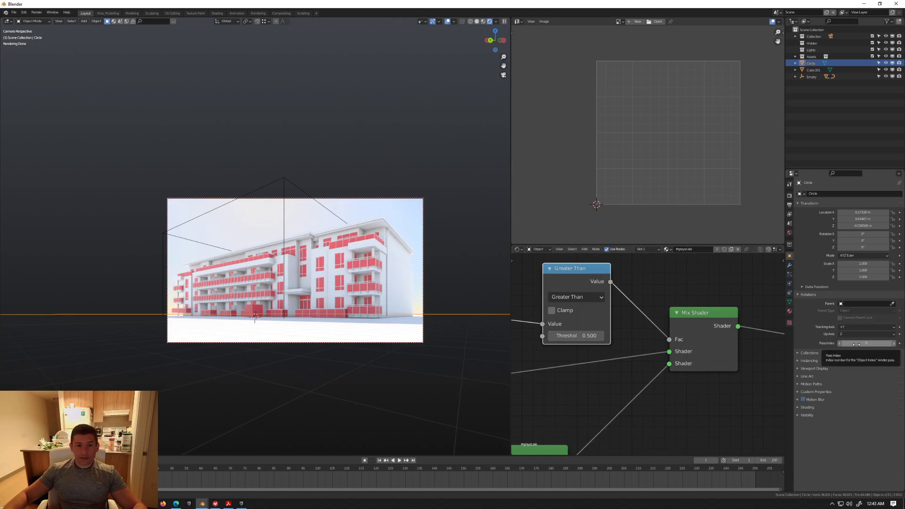
pyautogui.moveTo(596, 337); pyautogui.dragTo(614, 323, button='middle')
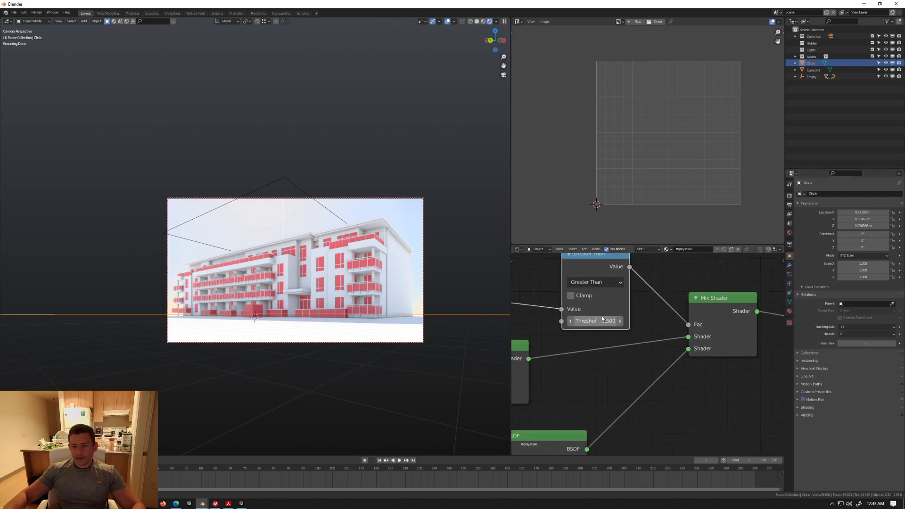
pyautogui.moveTo(664, 292); pyautogui.dragTo(607, 289, button='middle')
pyautogui.scroll(-1, 587, 338)
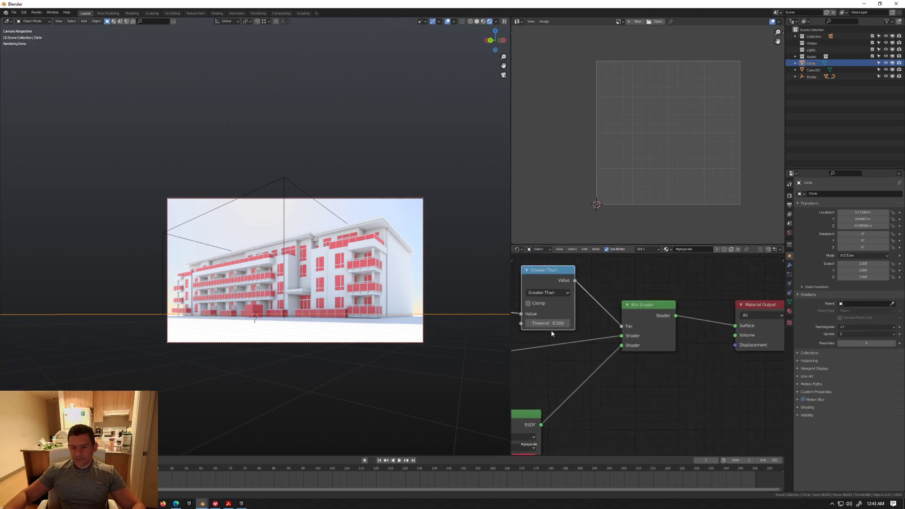
pyautogui.moveTo(607, 343); pyautogui.dragTo(672, 321, button='middle')
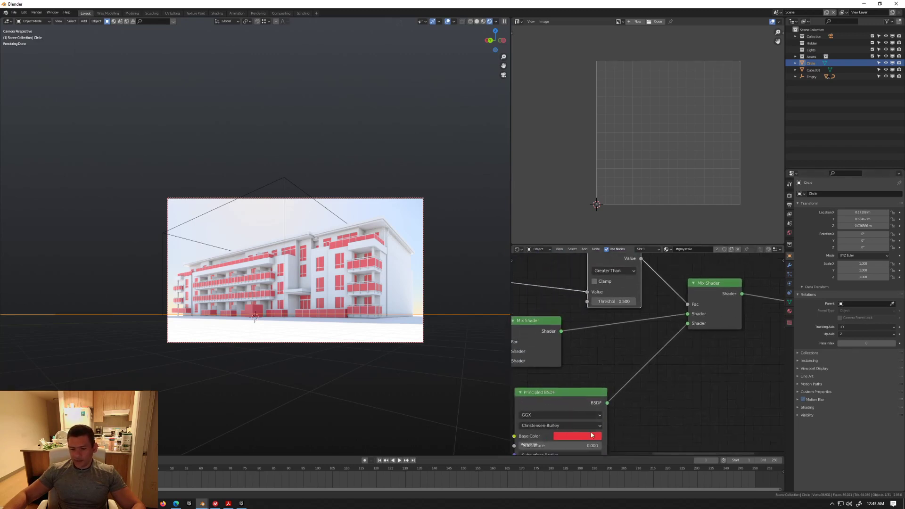
pyautogui.scroll(-2, 650, 382)
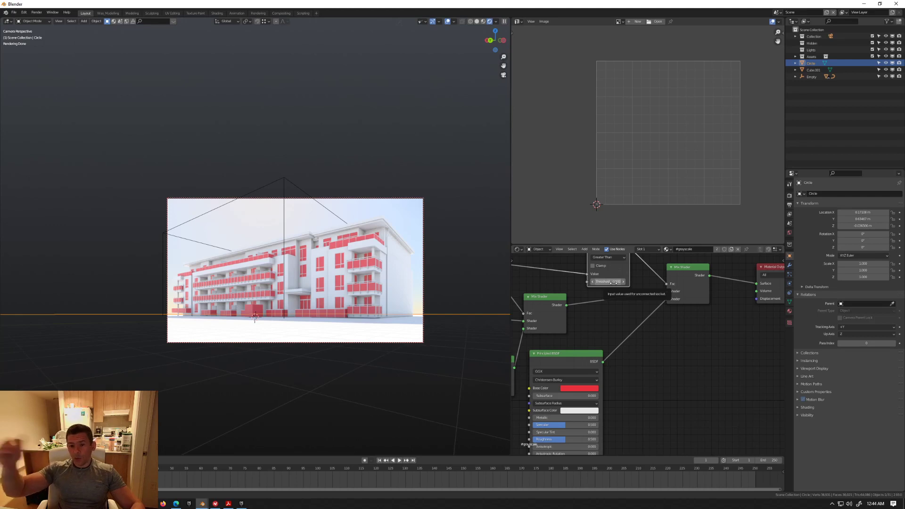
pyautogui.scroll(-2, 613, 281)
pyautogui.moveTo(615, 304); pyautogui.dragTo(681, 324, button='middle')
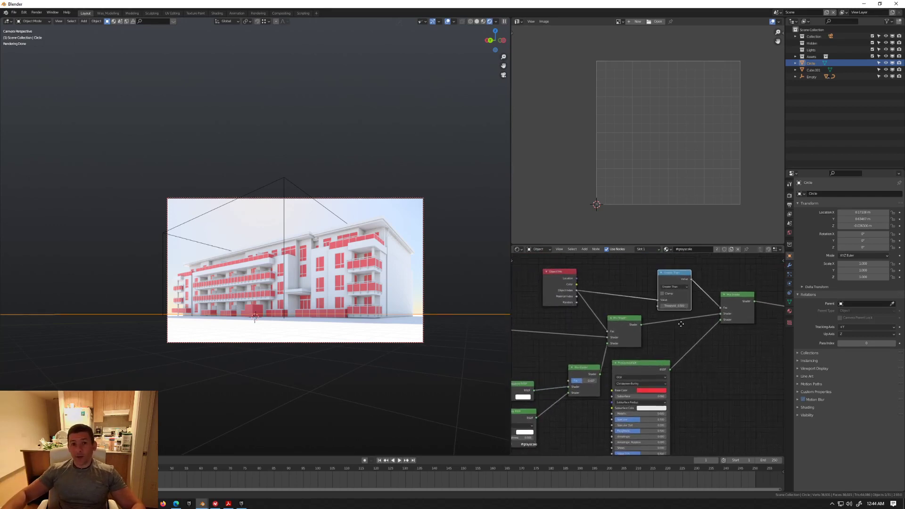
pyautogui.moveTo(647, 375); pyautogui.dragTo(663, 366, button='middle')
pyautogui.scroll(-2, 674, 330)
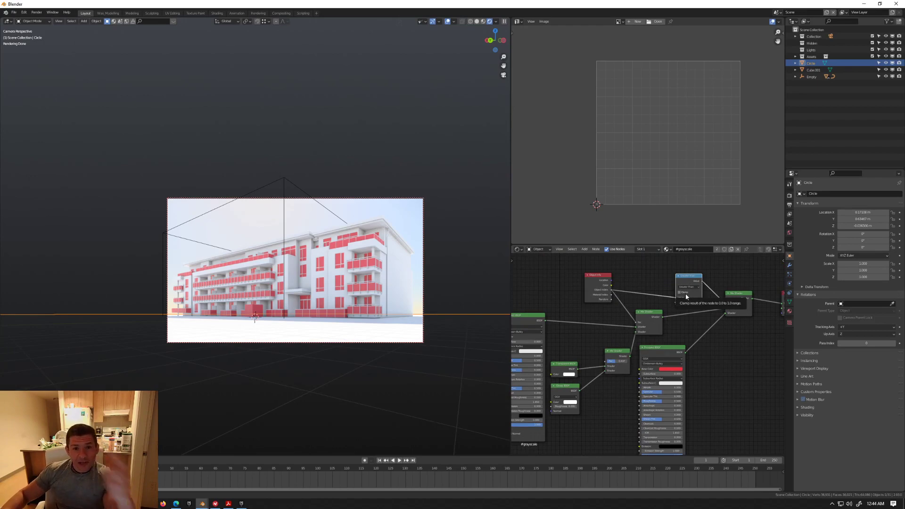
pyautogui.scroll(3, 686, 302)
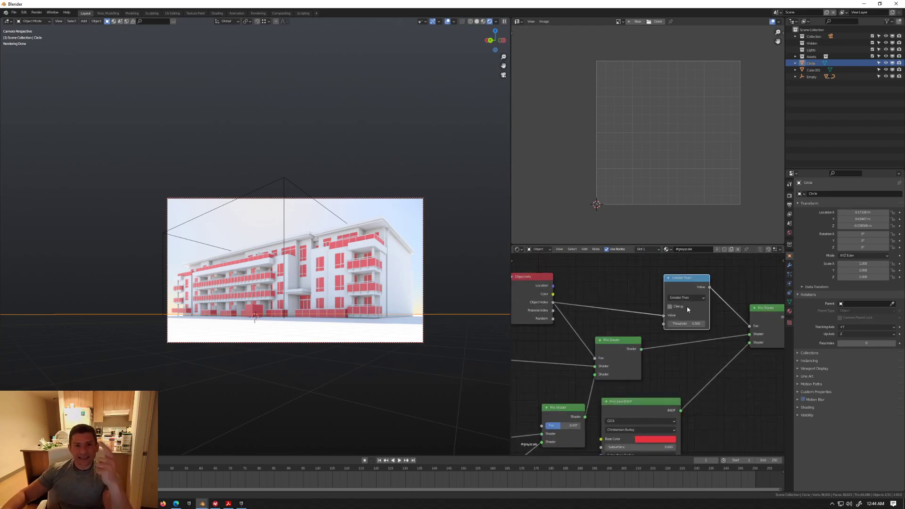
pyautogui.scroll(-2, 701, 306)
pyautogui.scroll(-1, 700, 305)
# Step: Move the red Principled BSDF slightly away from the glass nodes and set the Greater Than node's threshold to 1.000
pyautogui.moveTo(672, 369); pyautogui.dragTo(688, 375)
pyautogui.moveTo(648, 338); pyautogui.dragTo(708, 288, button='middle')
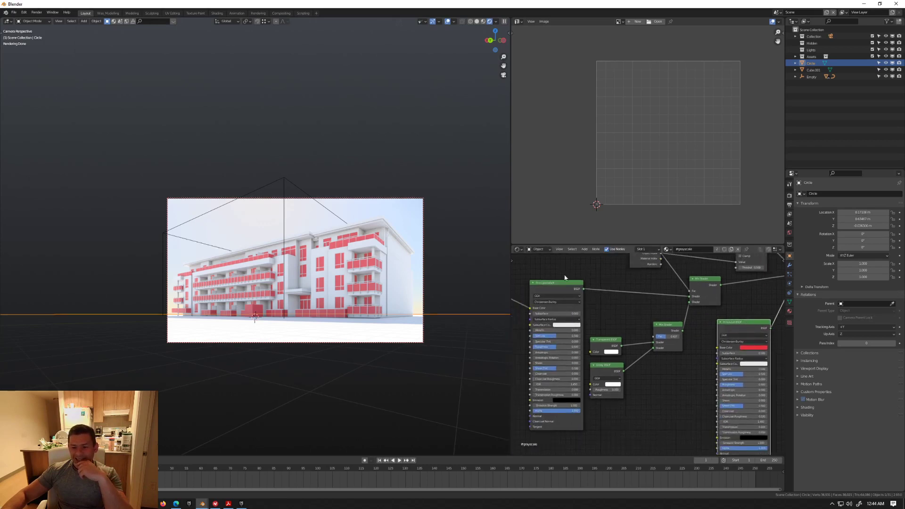
pyautogui.moveTo(584, 319); pyautogui.dragTo(607, 298, button='middle')
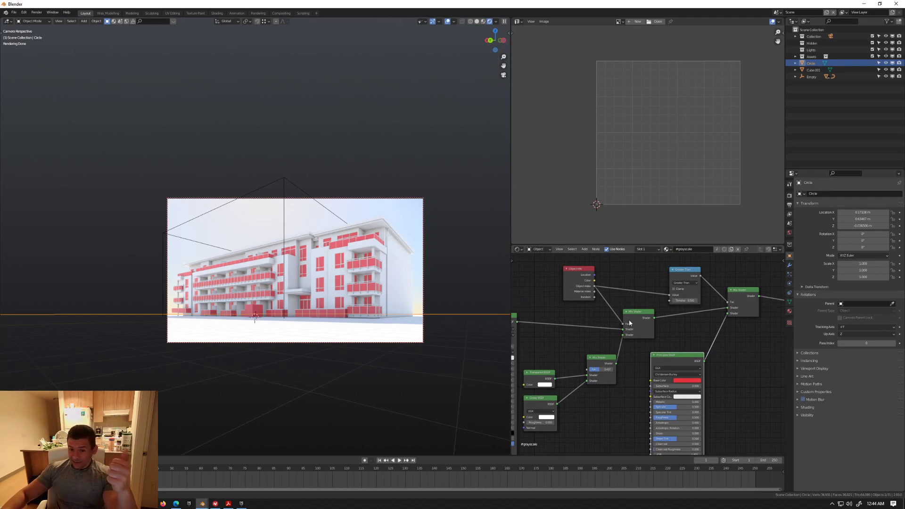
pyautogui.moveTo(612, 381); pyautogui.dragTo(649, 365, button='middle')
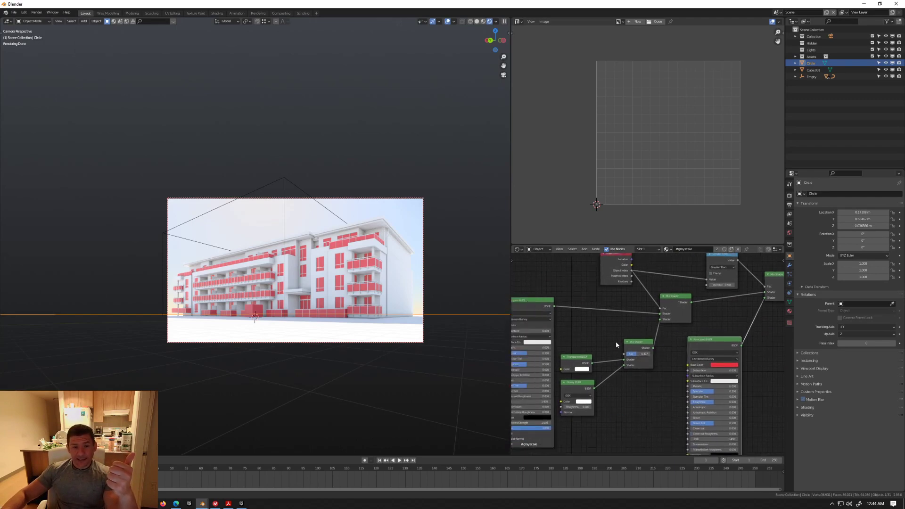
pyautogui.moveTo(627, 342); pyautogui.dragTo(552, 368, button='middle')
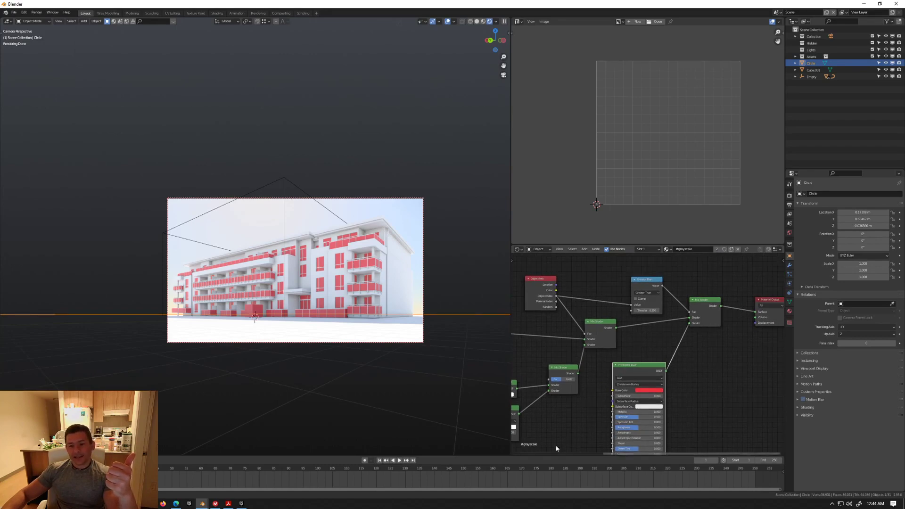
pyautogui.moveTo(593, 352); pyautogui.dragTo(565, 363, button='middle')
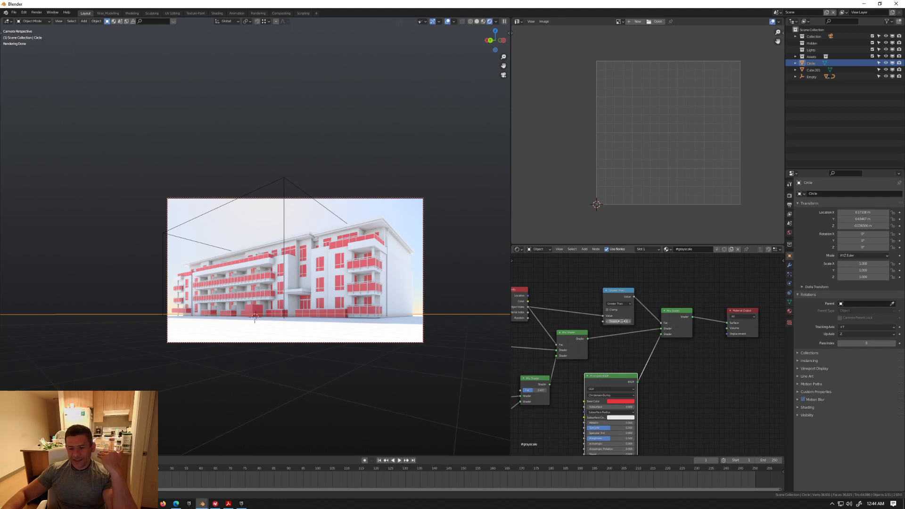
pyautogui.press('Return')
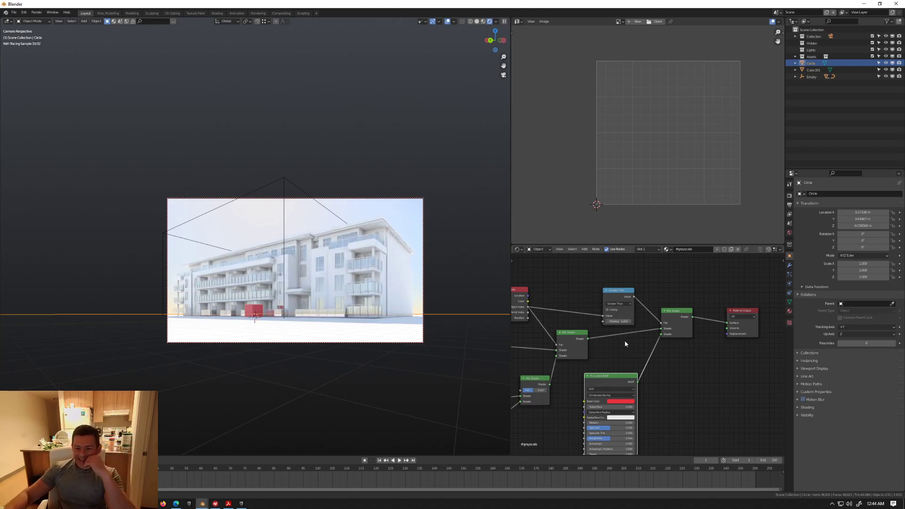
# Step: Orbit to a raised view of the building, select its beige wall object and set the object's pass index to 2
pyautogui.moveTo(624, 341); pyautogui.dragTo(616, 307, button='middle')
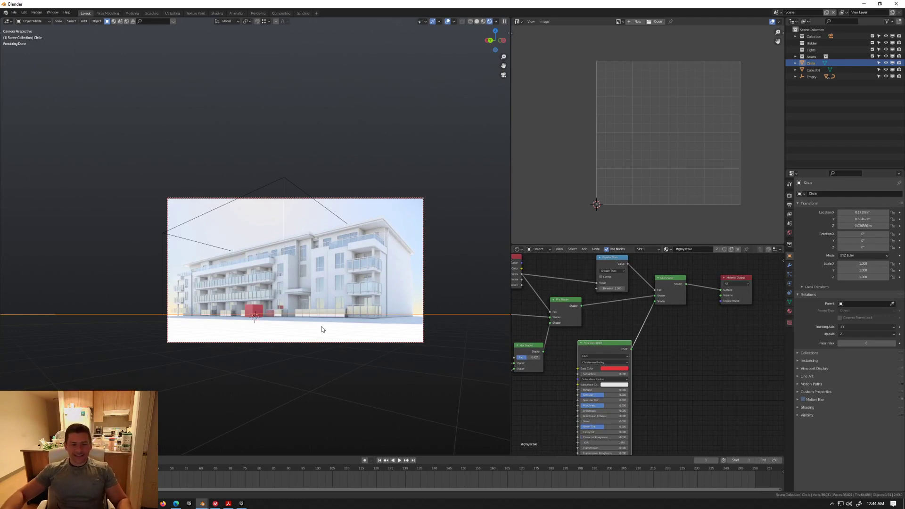
pyautogui.moveTo(326, 318)
pyautogui.mouseDown(button='middle')
pyautogui.moveTo(330, 330)
pyautogui.moveTo(283, 304)
pyautogui.moveTo(374, 296)
pyautogui.moveTo(374, 267)
pyautogui.moveTo(371, 284)
pyautogui.moveTo(398, 270)
pyautogui.mouseUp(button='middle')
pyautogui.click(248, 286)
pyautogui.click(398, 270)
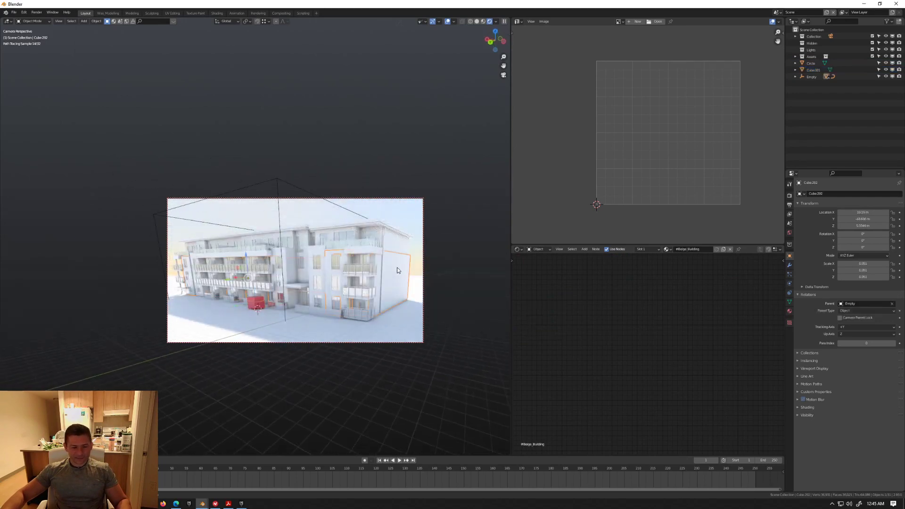
pyautogui.click(862, 343)
pyautogui.write('2')
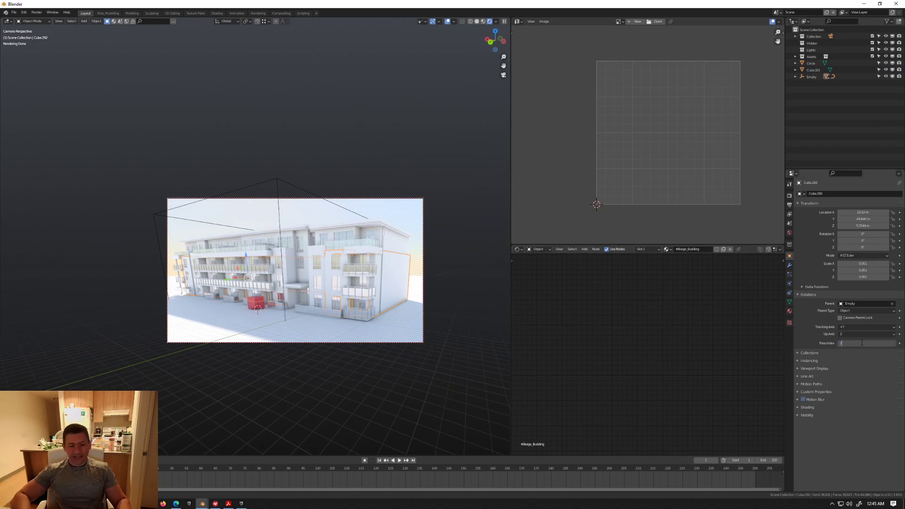
pyautogui.press('Return')
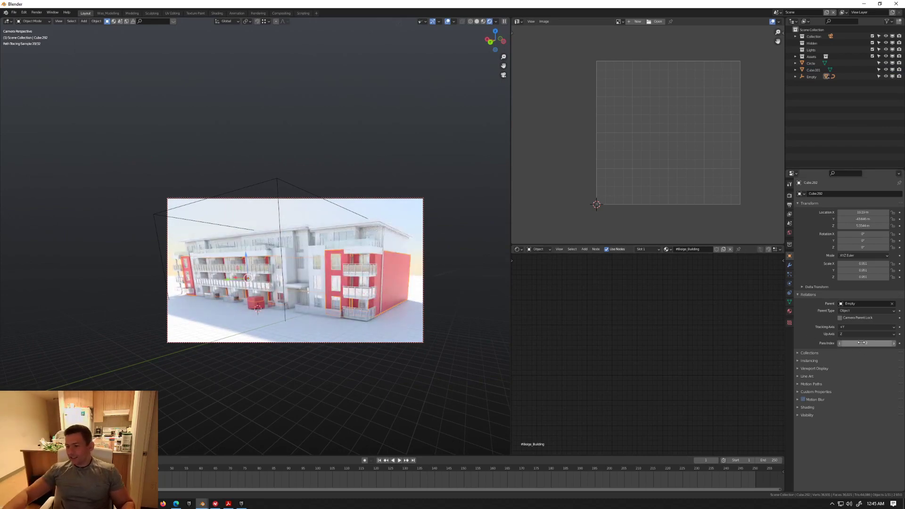
# Step: Try pass index 1 on the beige wall object, then set it to 0
pyautogui.click(862, 343)
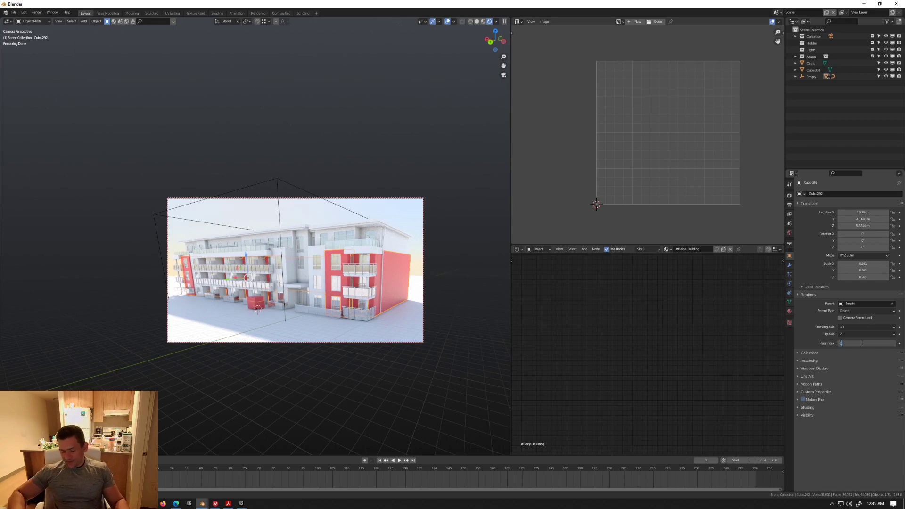
pyautogui.write('1')
pyautogui.press('Return')
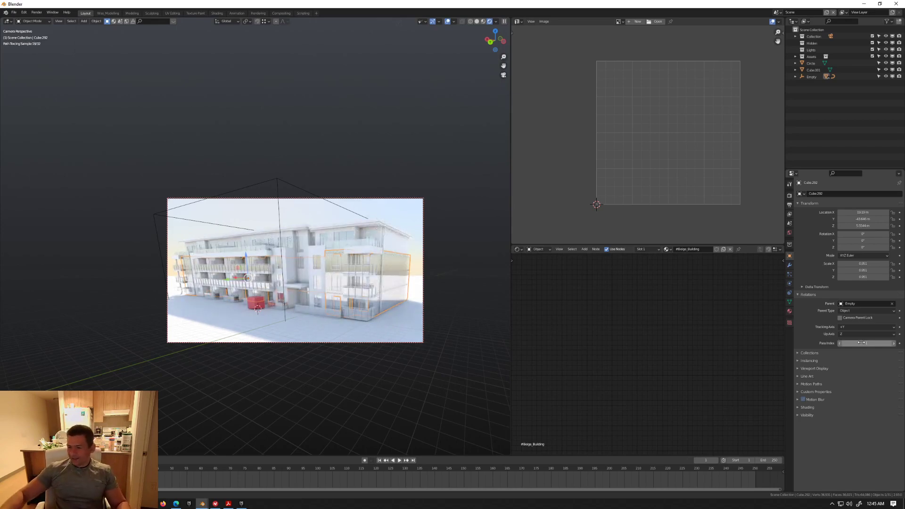
pyautogui.click(862, 343)
pyautogui.write('0')
pyautogui.press('Return')
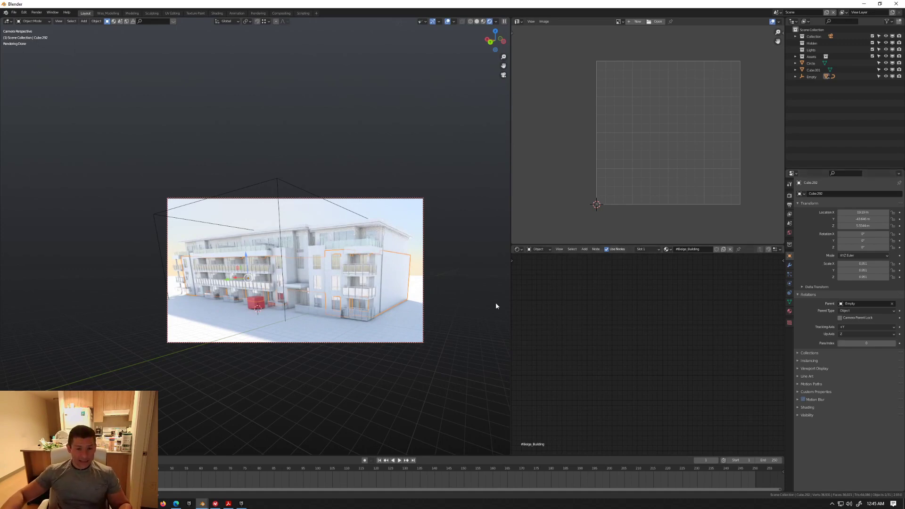
# Step: In the wall's #Beige_Building material, combine all nodes feeding the Principled BSDF into one node group and exit the group
pyautogui.click(790, 311)
pyautogui.press('Home')
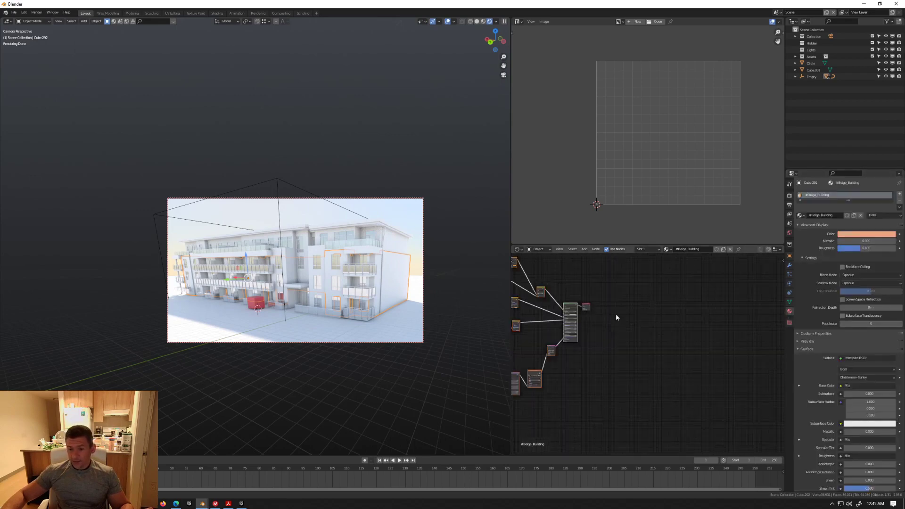
pyautogui.hotkey('shift', 'b')
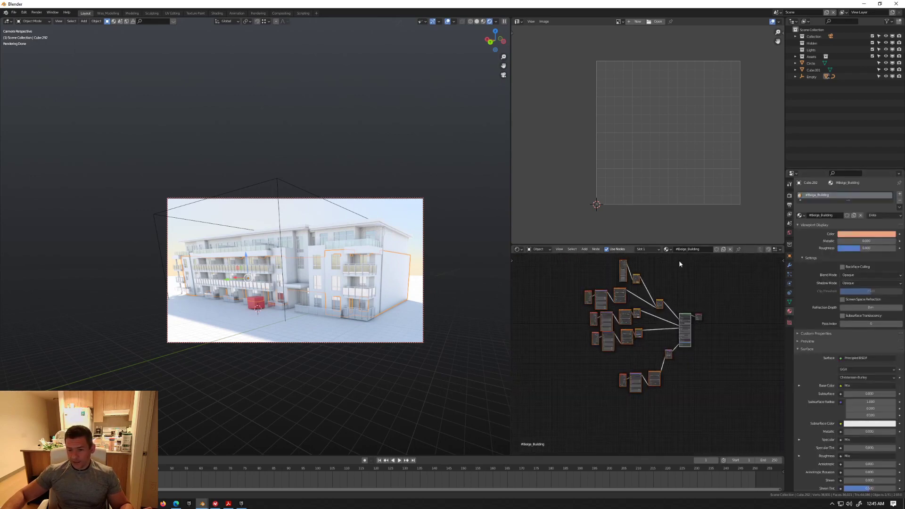
pyautogui.moveTo(679, 261); pyautogui.dragTo(562, 443)
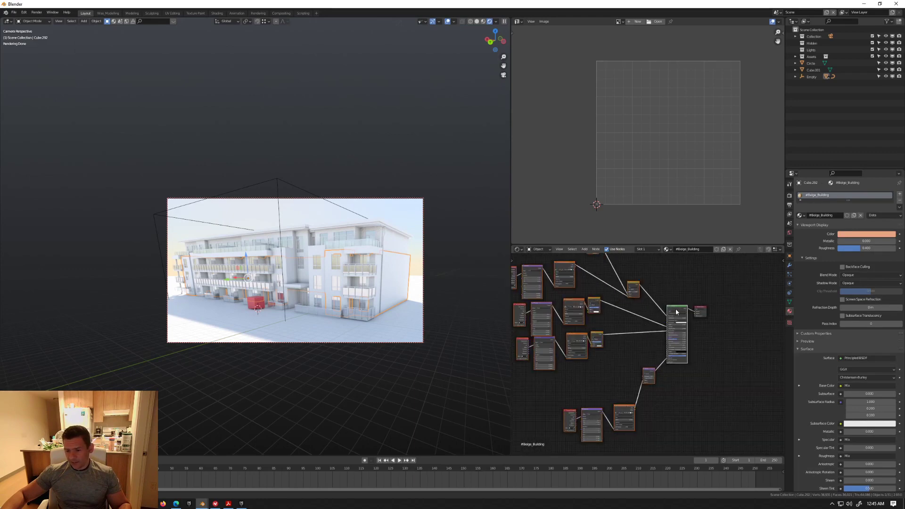
pyautogui.press('Home')
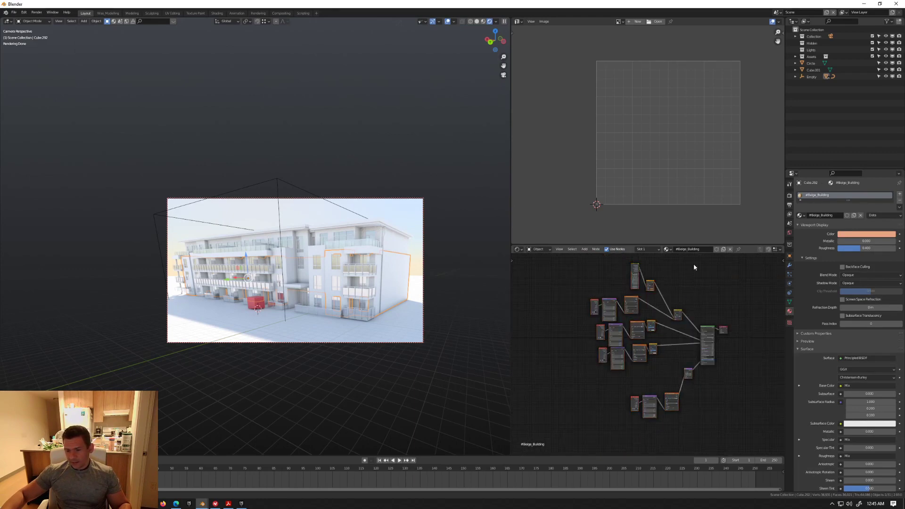
pyautogui.moveTo(696, 263); pyautogui.dragTo(590, 431)
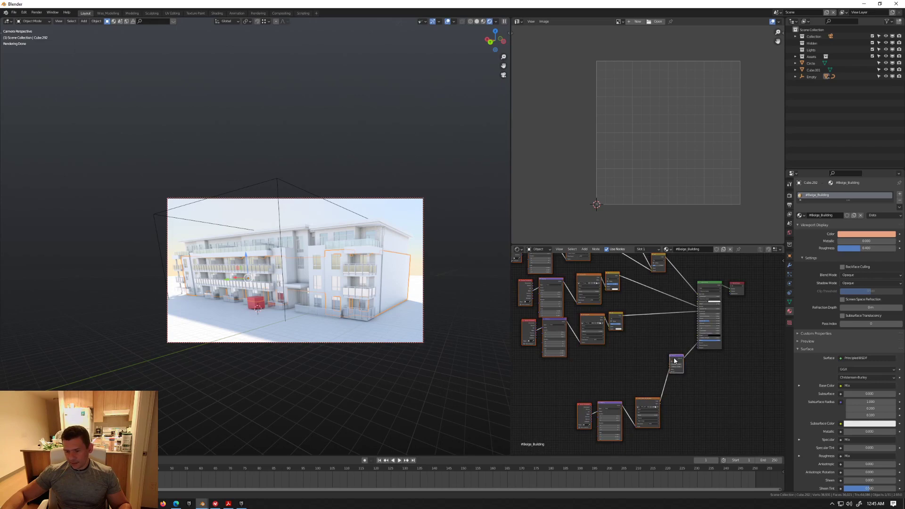
pyautogui.rightClick(674, 360)
pyautogui.click(674, 358)
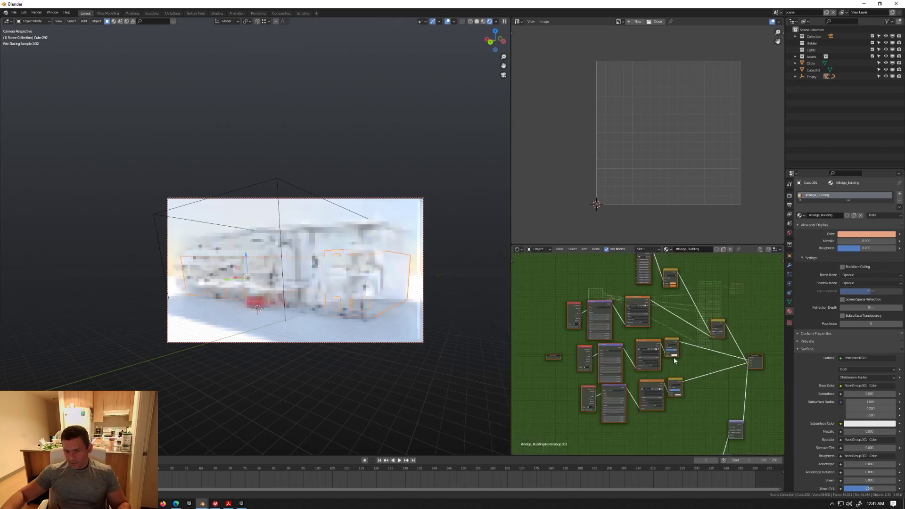
pyautogui.press('Tab')
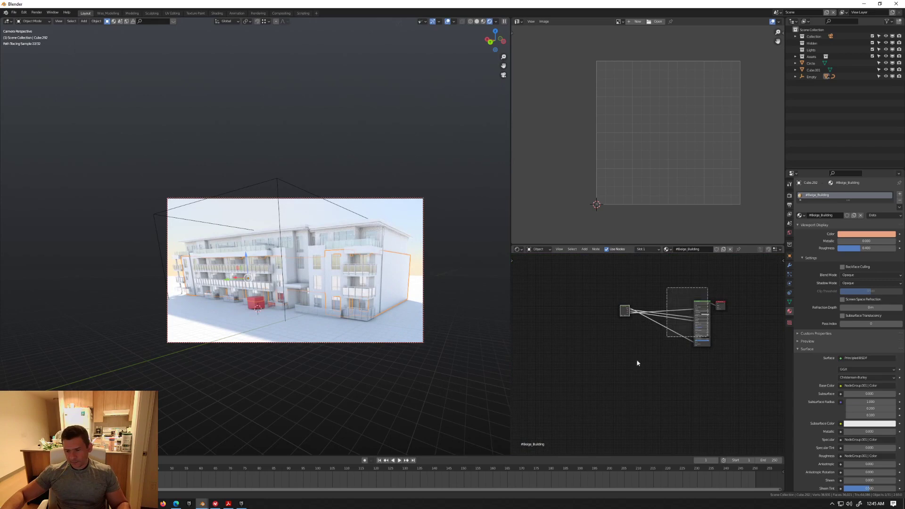
# Step: Copy the node group and its Principled BSDF into the ground circle's #grayscale material, and move the group node close to that BSDF
pyautogui.scroll(2, 696, 301)
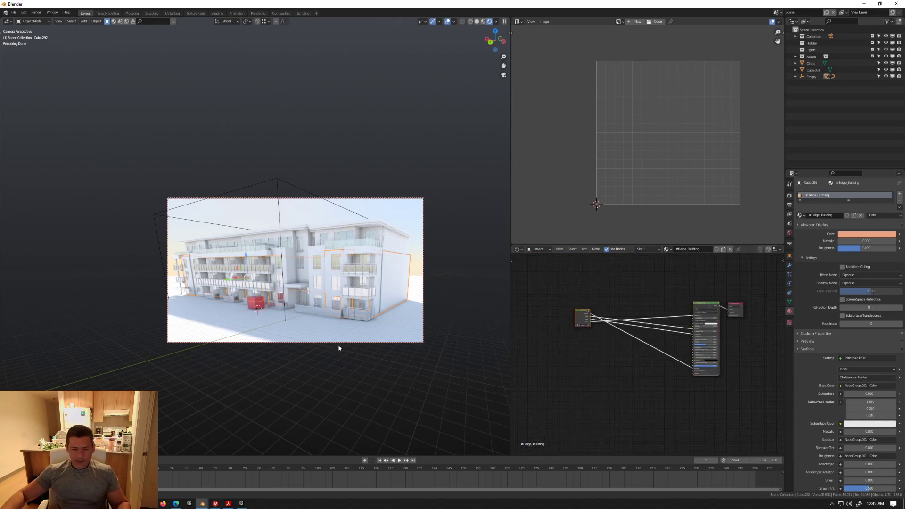
pyautogui.click(413, 329)
pyautogui.moveTo(783, 306); pyautogui.dragTo(629, 320, button='middle')
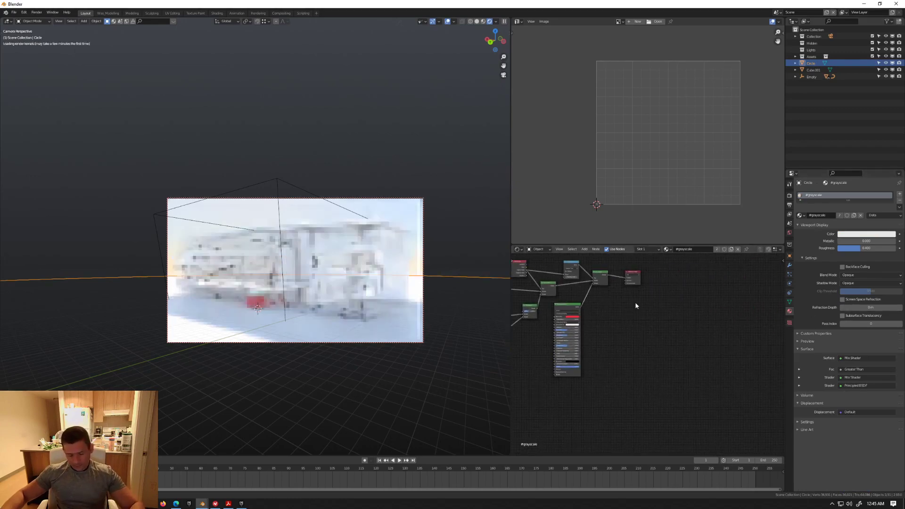
pyautogui.hotkey('shift', 'd')
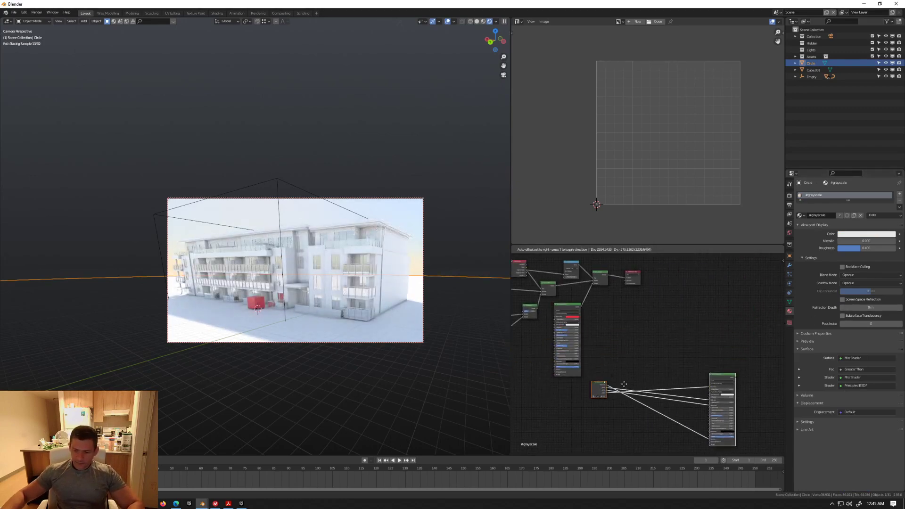
pyautogui.click(595, 333)
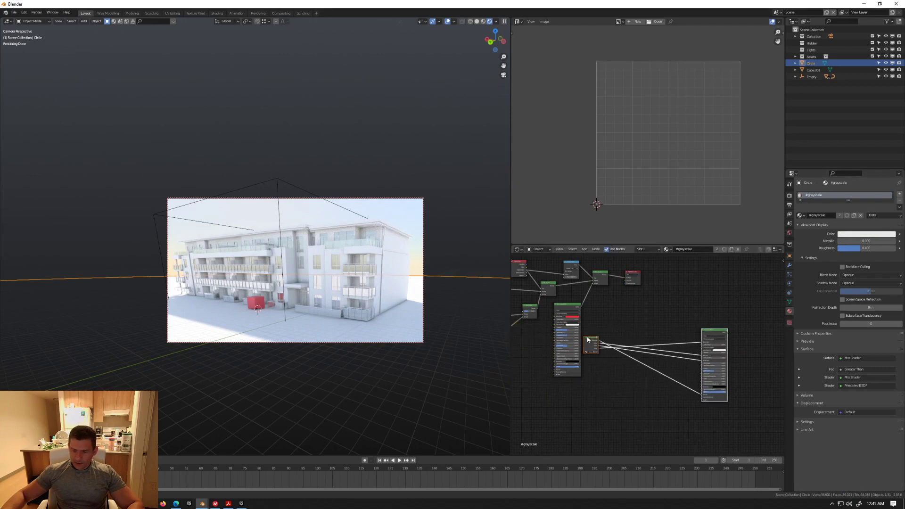
pyautogui.press('g')
pyautogui.click(684, 340)
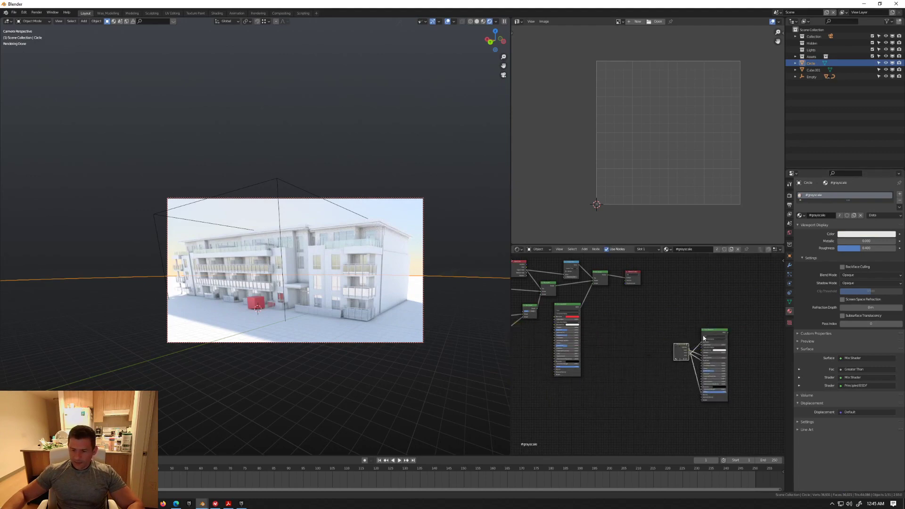
# Step: Place the copied node group and its Principled BSDF beside the red Principled BSDF, and shift the Material Output away to make room
pyautogui.press('g')
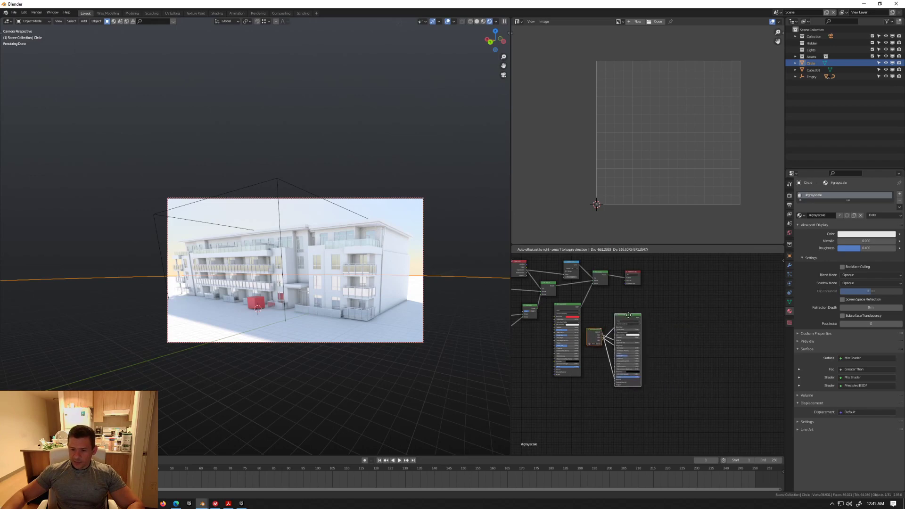
pyautogui.click(587, 340)
pyautogui.moveTo(629, 272); pyautogui.dragTo(570, 307, button='middle')
pyautogui.moveTo(576, 310); pyautogui.dragTo(675, 308)
pyautogui.moveTo(587, 330); pyautogui.dragTo(606, 324, button='middle')
pyautogui.scroll(2, 607, 323)
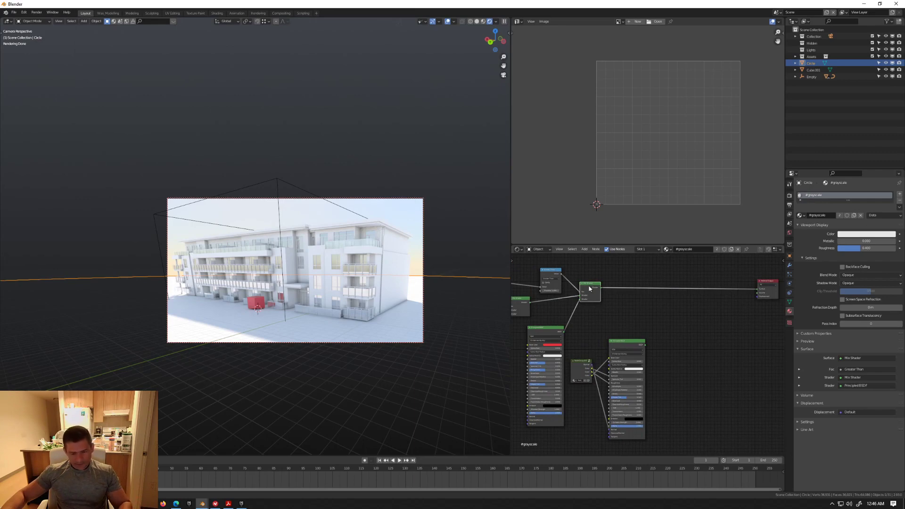
# Step: Duplicate the Greater Than and final Mix Shader nodes, insert the copies before the Material Output and feed the new Mix Shader into its Surface
pyautogui.click(550, 271)
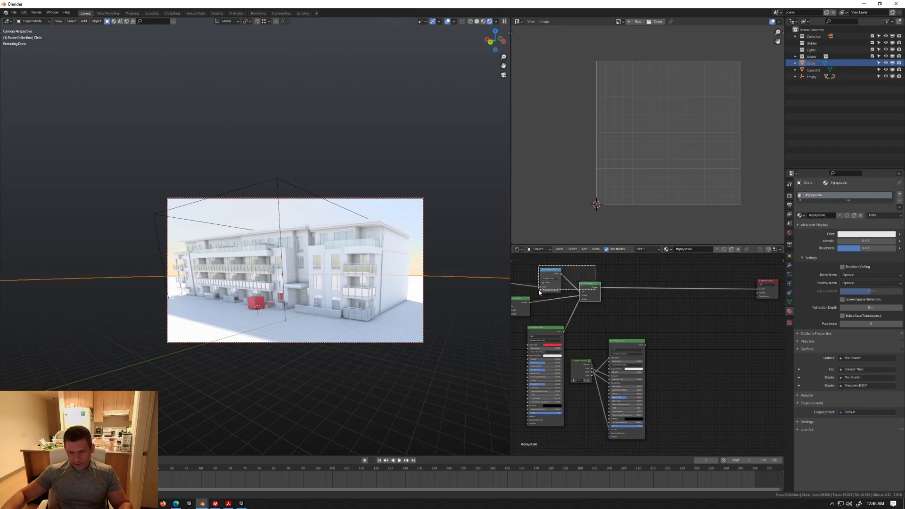
pyautogui.keyDown('shift'); pyautogui.click(593, 284); pyautogui.keyUp('shift')
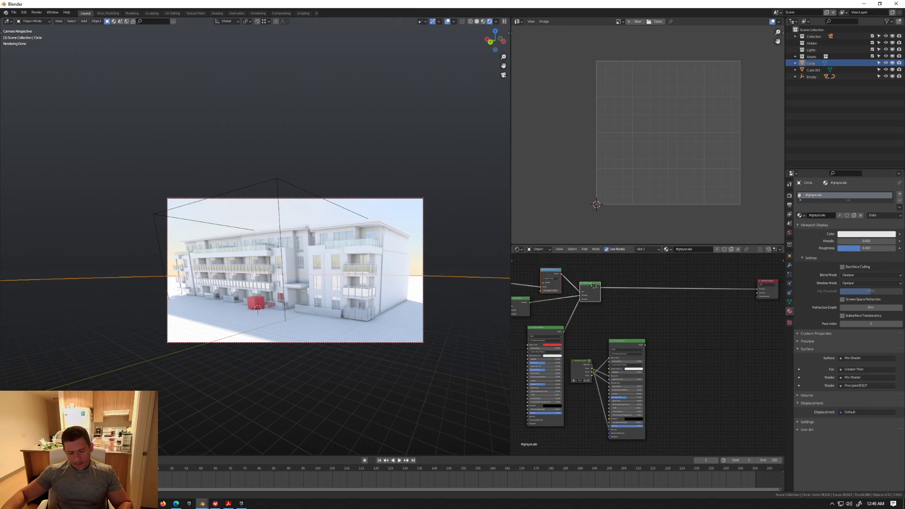
pyautogui.hotkey('shift', 'd')
pyautogui.click(592, 291)
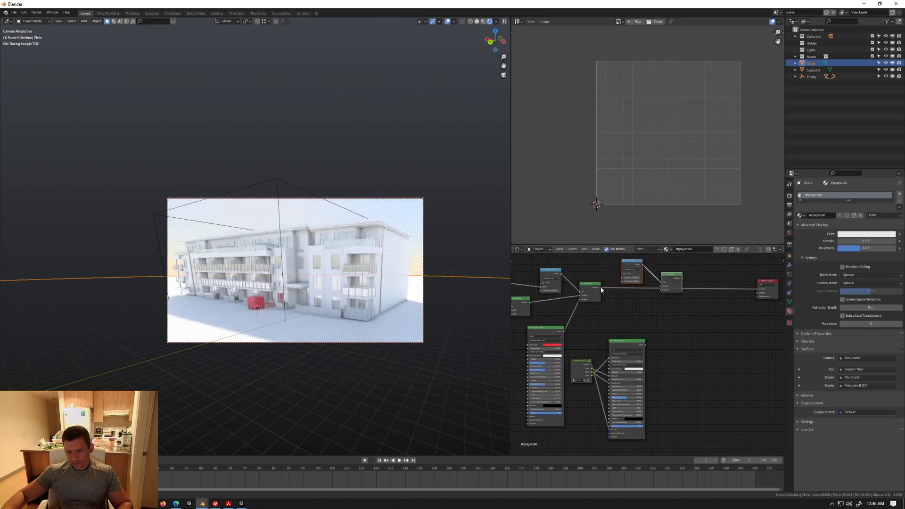
pyautogui.moveTo(662, 304); pyautogui.dragTo(759, 289)
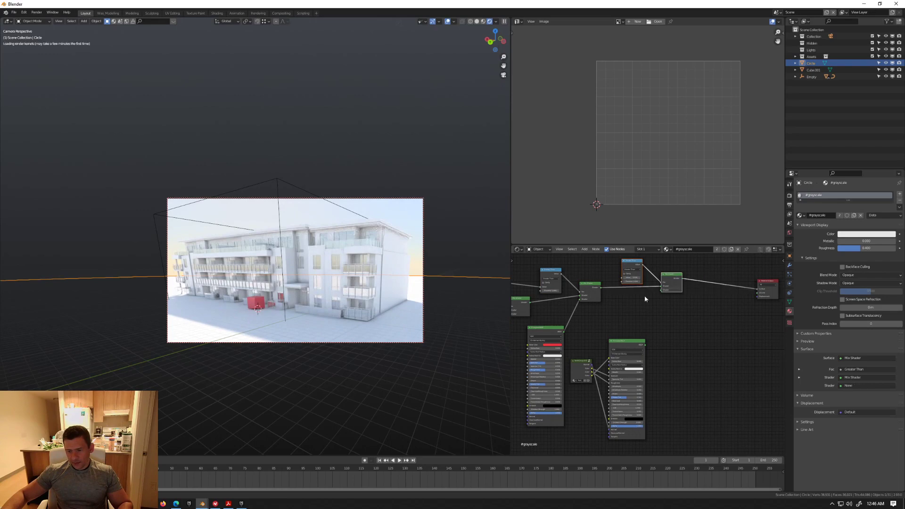
# Step: Connect the Object Info's Object Index to the new Greater Than node and the beige Principled BSDF to the new Mix Shader's second shader input
pyautogui.moveTo(633, 296); pyautogui.dragTo(688, 336, button='middle')
pyautogui.moveTo(545, 320); pyautogui.dragTo(677, 318)
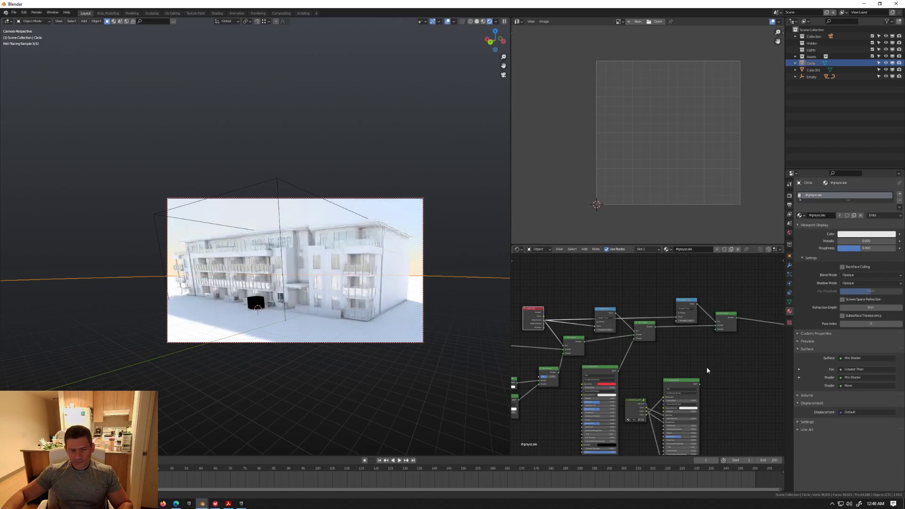
pyautogui.moveTo(707, 367); pyautogui.dragTo(609, 332, button='middle')
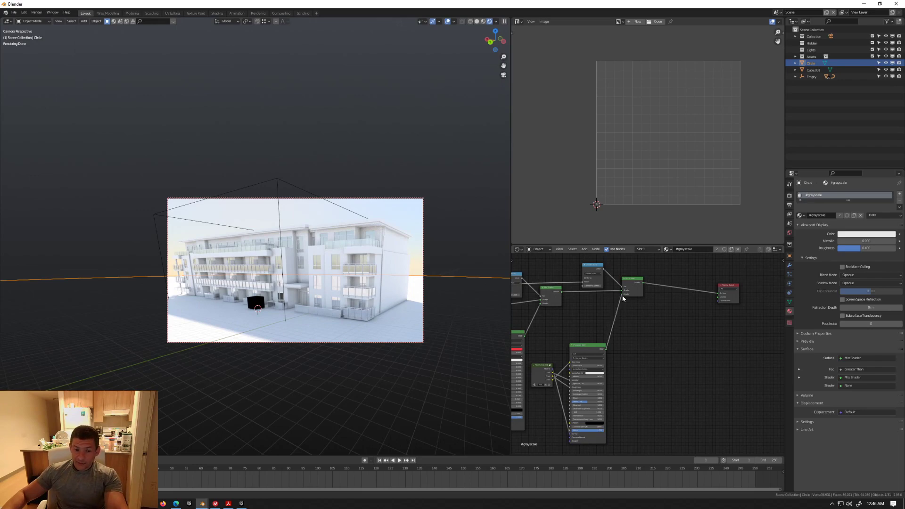
pyautogui.moveTo(623, 298); pyautogui.dragTo(623, 294)
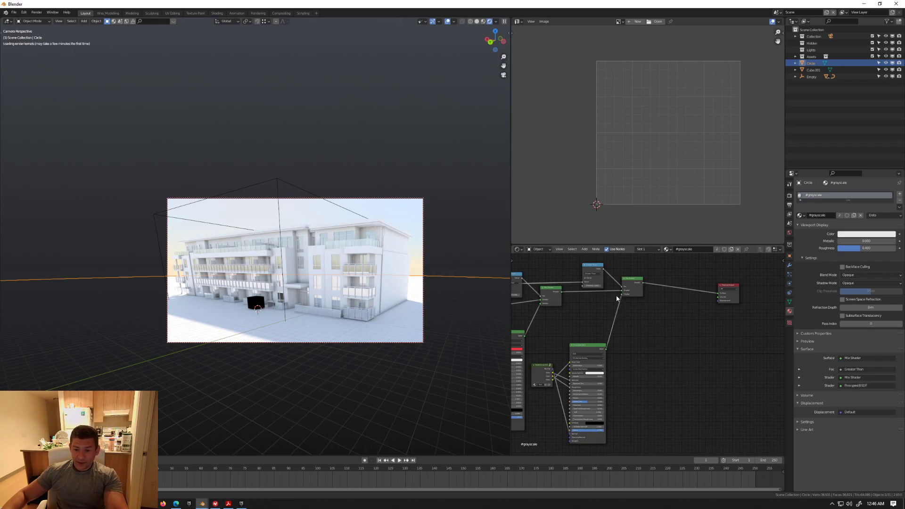
# Step: Set the duplicated Greater Than node's threshold to 2
pyautogui.scroll(4, 601, 290)
pyautogui.scroll(-5, 627, 349)
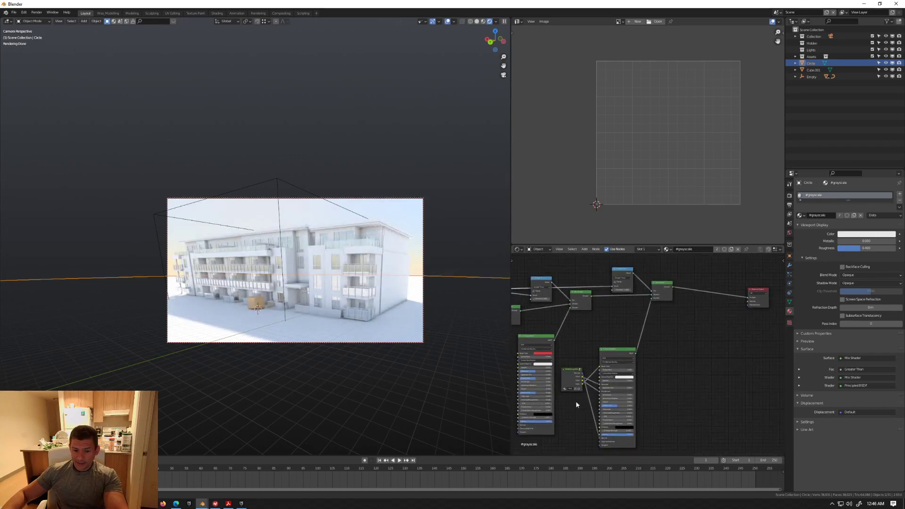
pyautogui.keyDown('ctrl'); pyautogui.hscroll(-3, 590, 342); pyautogui.keyUp('ctrl')
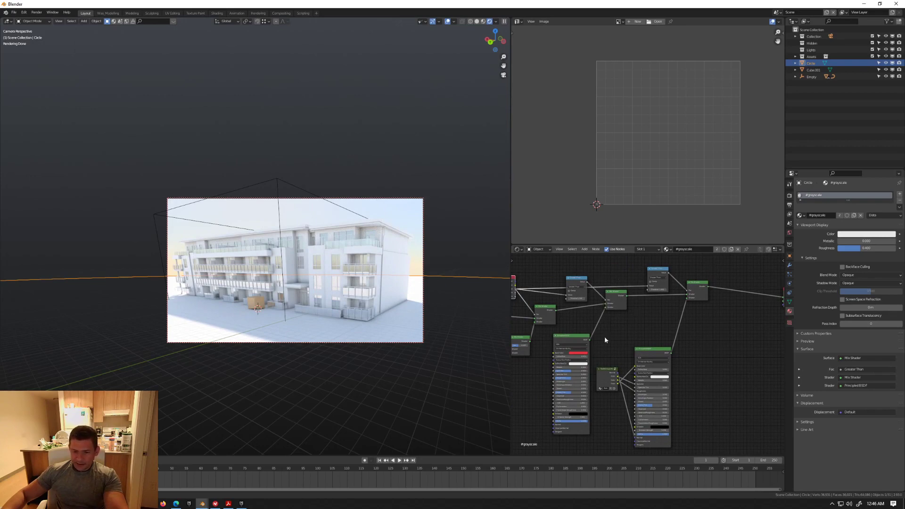
pyautogui.scroll(3, 604, 336)
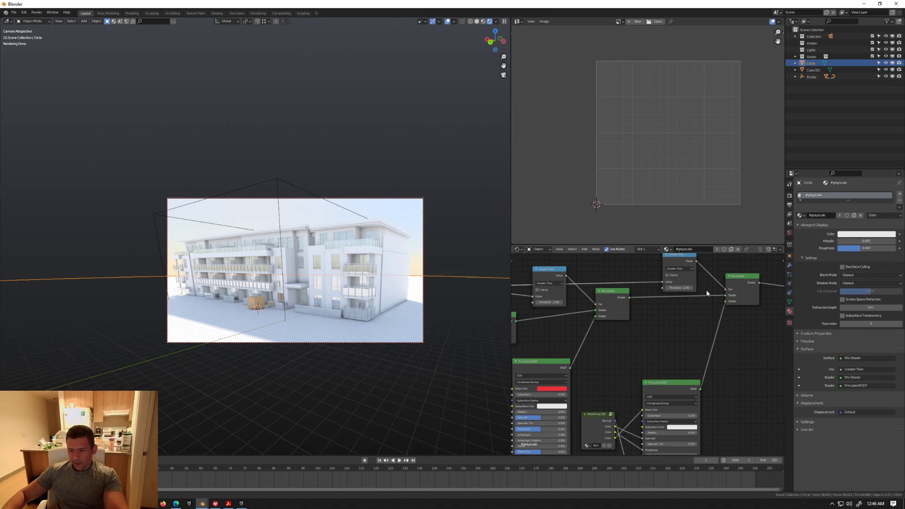
pyautogui.doubleClick(679, 288)
pyautogui.write('1.0')
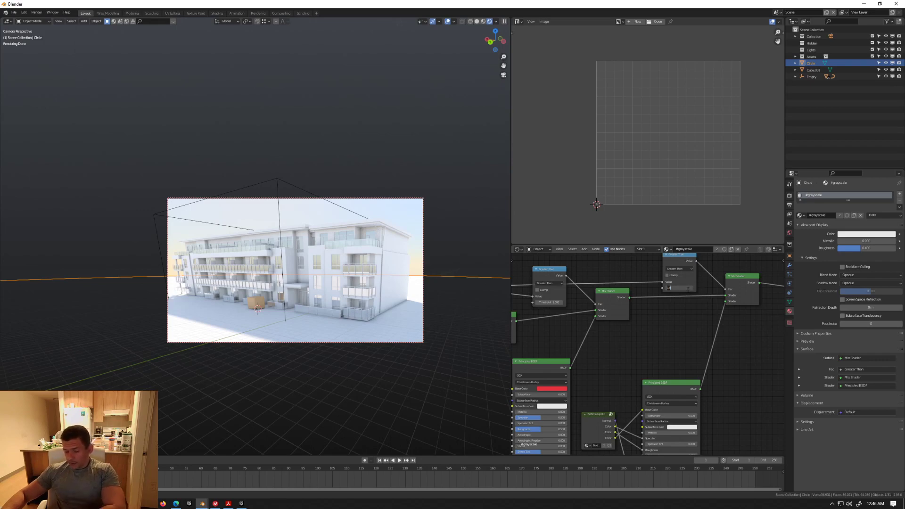
pyautogui.press('BackSpace')
pyautogui.press('BackSpace')
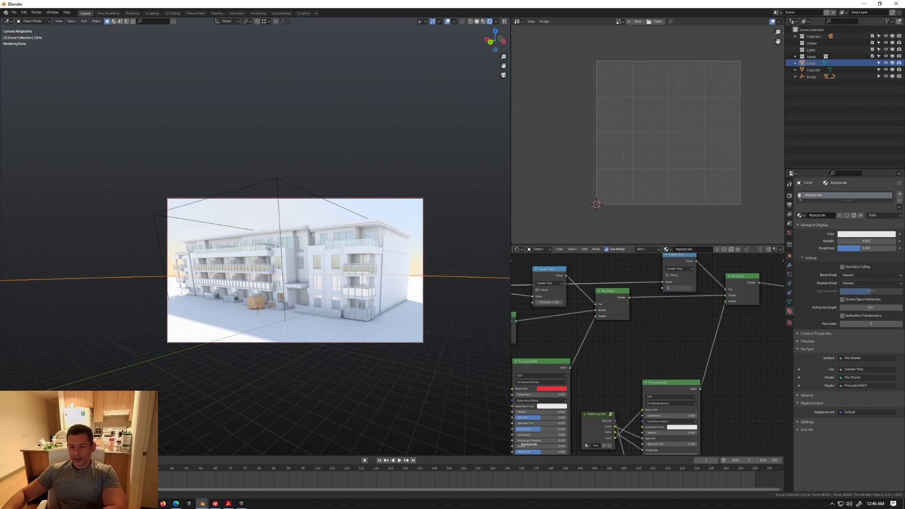
pyautogui.press('Return')
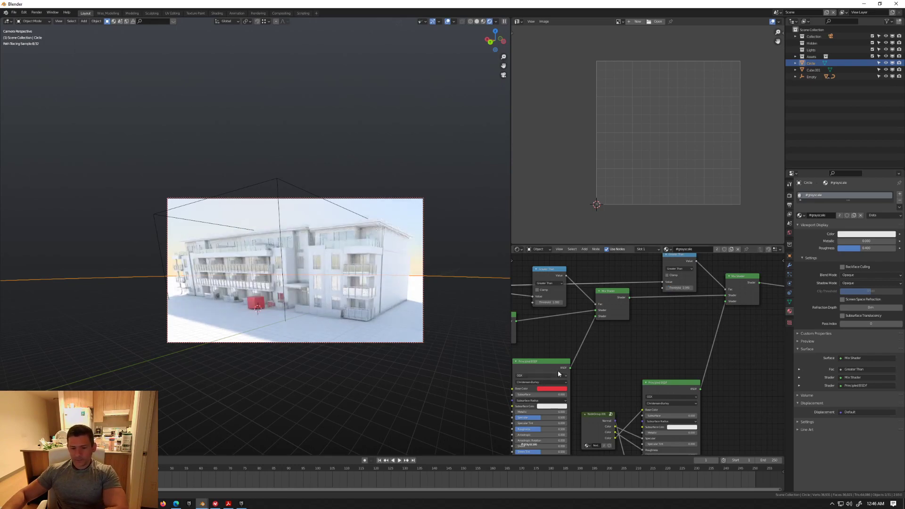
# Step: Check the red cube's pass index, and set the beige wall object's pass index to 3
pyautogui.moveTo(635, 330); pyautogui.dragTo(631, 333, button='middle')
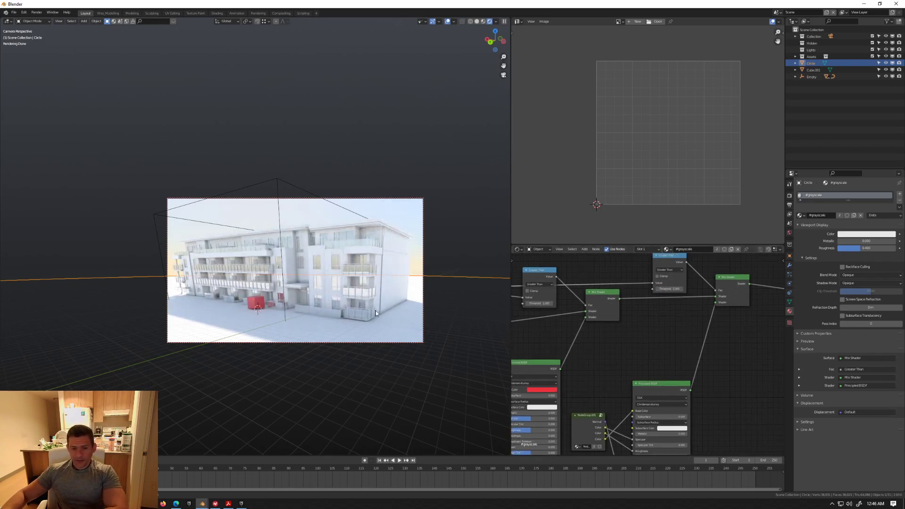
pyautogui.click(263, 305)
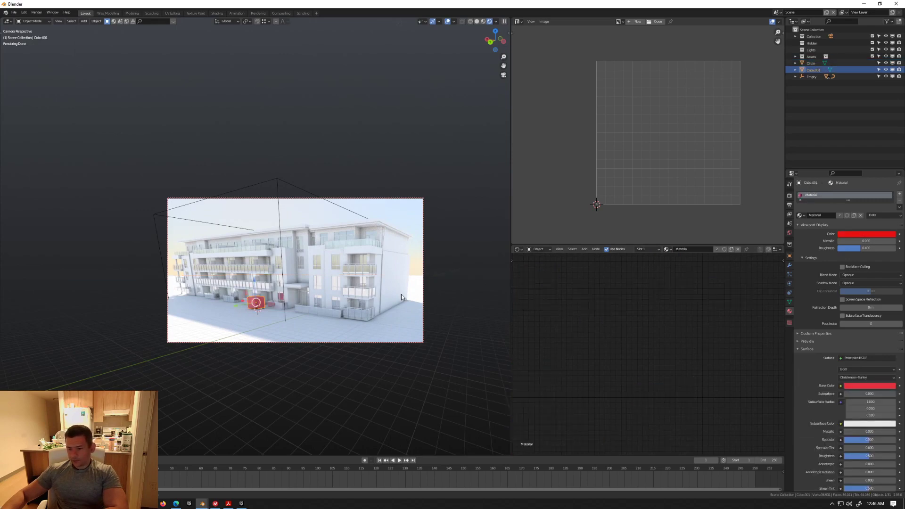
pyautogui.click(790, 255)
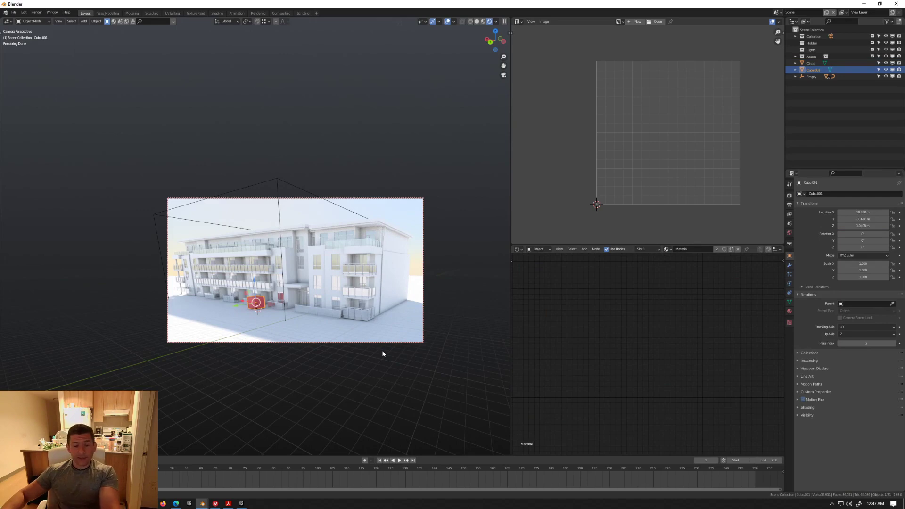
pyautogui.click(385, 300)
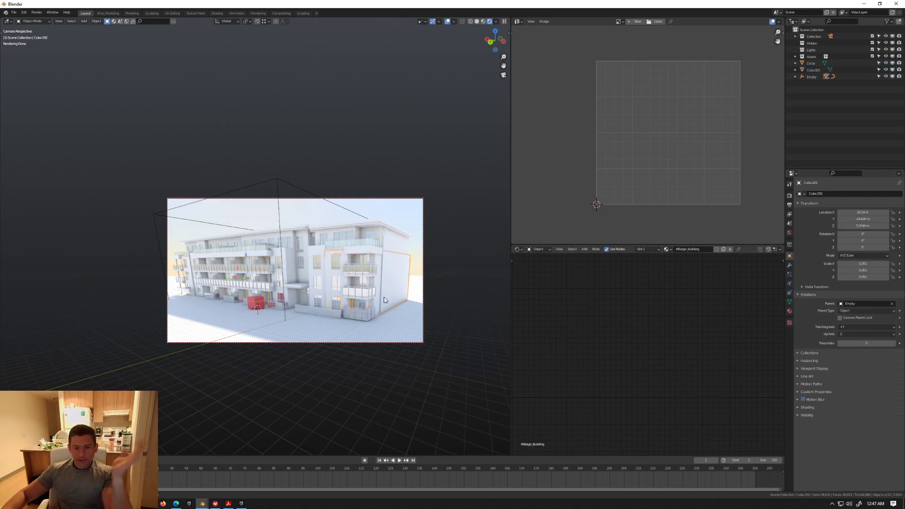
pyautogui.click(870, 343)
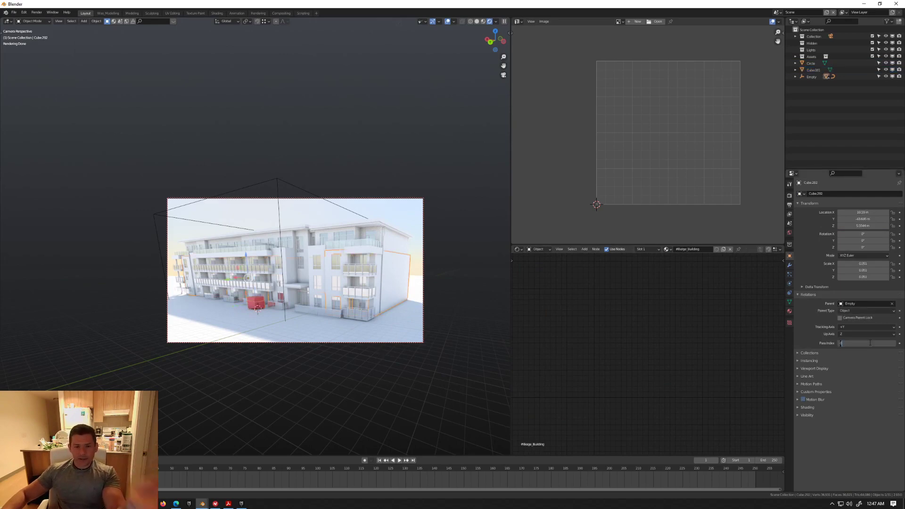
pyautogui.write('1')
pyautogui.press('Return')
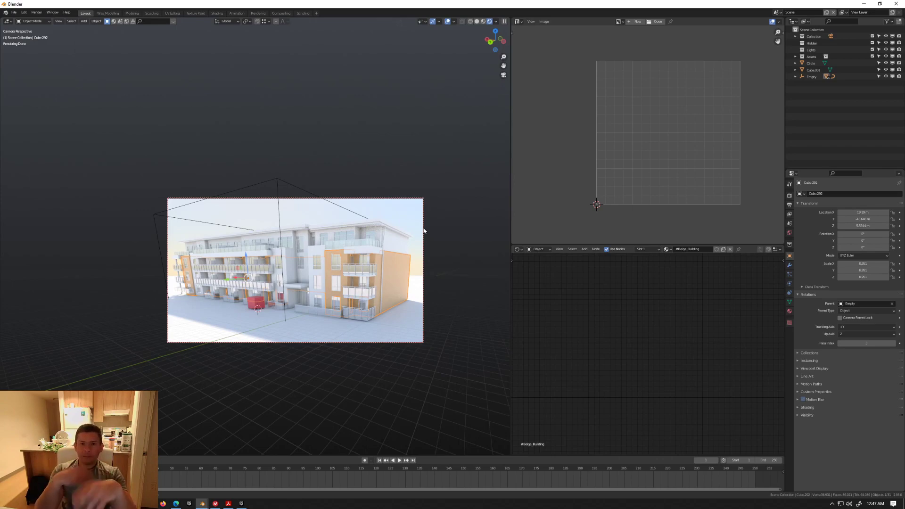
# Step: Select the ground circle and move the Material Output of its #grayscale material close to the last Mix Shader
pyautogui.click(444, 306)
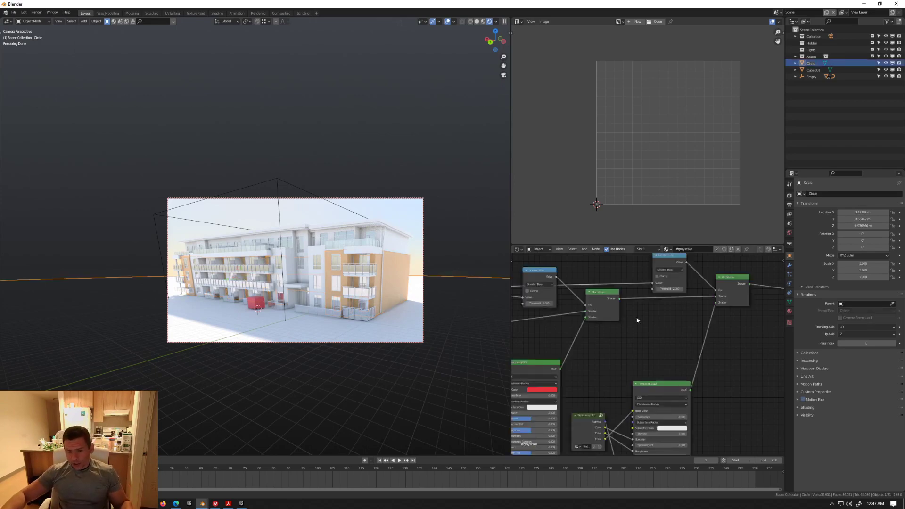
pyautogui.press('Home')
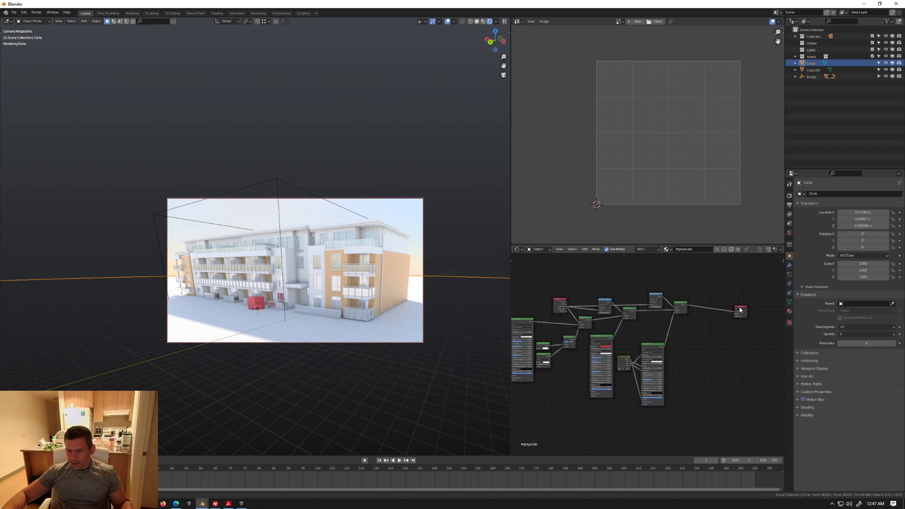
pyautogui.moveTo(740, 309); pyautogui.dragTo(702, 309)
pyautogui.press('Home')
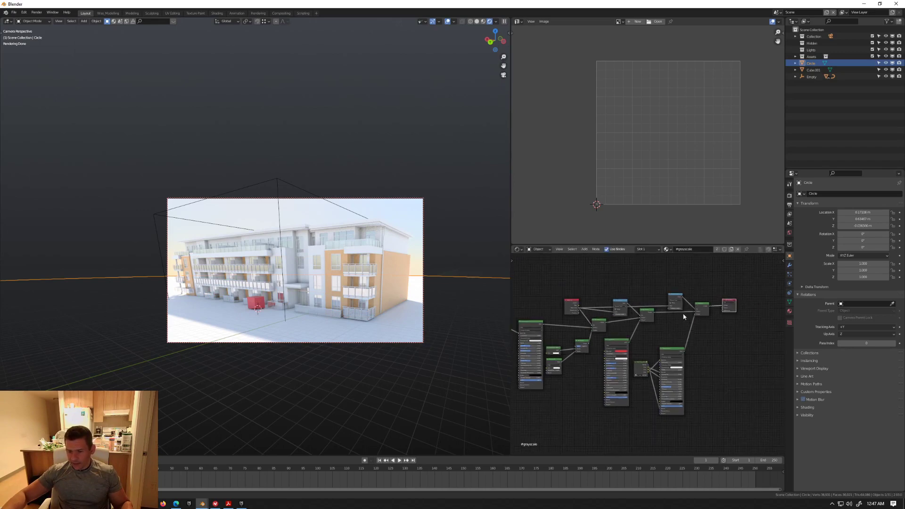
pyautogui.press('Home')
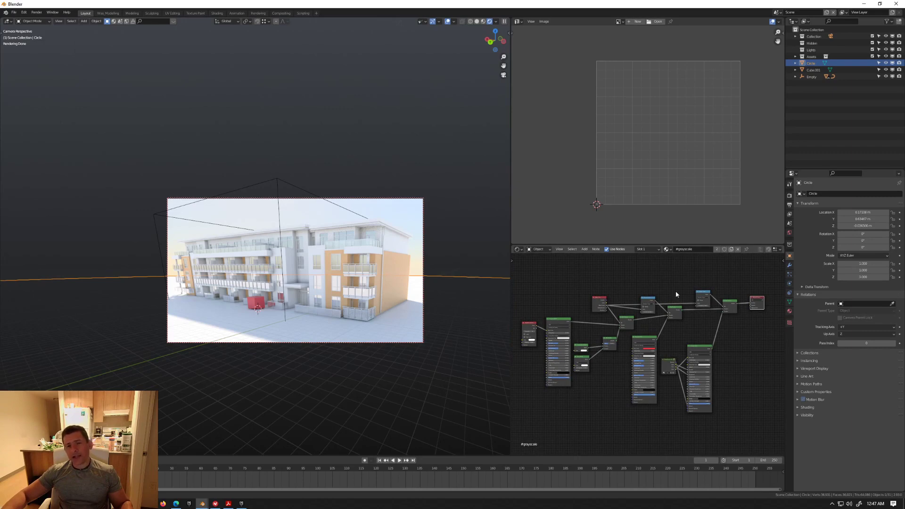
# Step: Try a duplicate of the last Greater Than node with its operation changed to Compare
pyautogui.scroll(4, 675, 294)
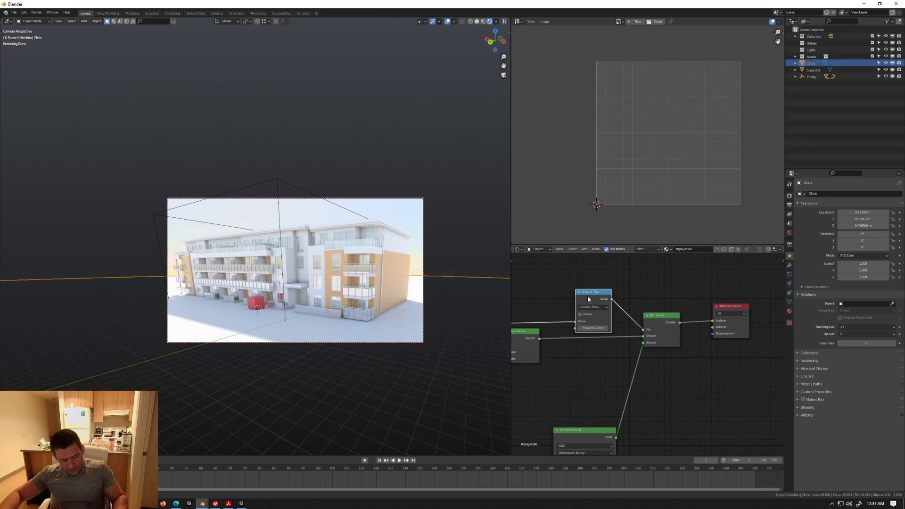
pyautogui.hotkey('shift', 'd')
pyautogui.click(691, 257)
pyautogui.click(696, 268)
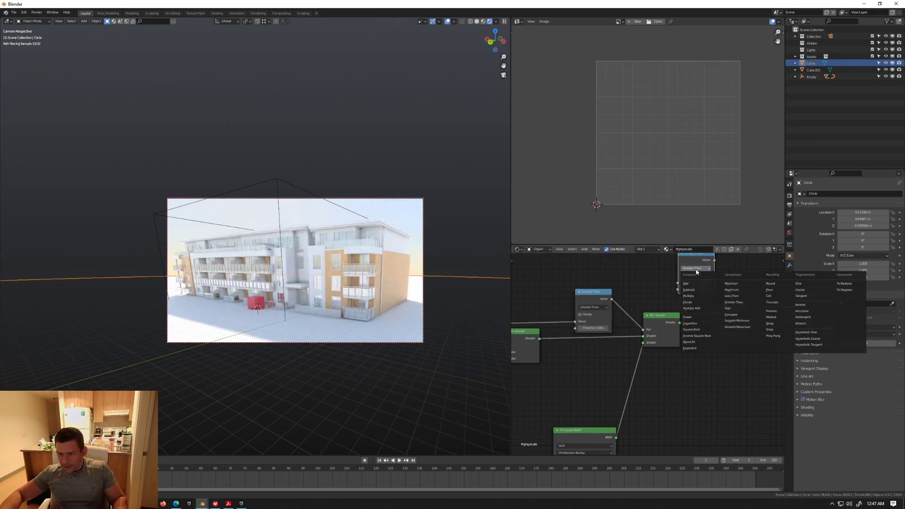
pyautogui.click(742, 315)
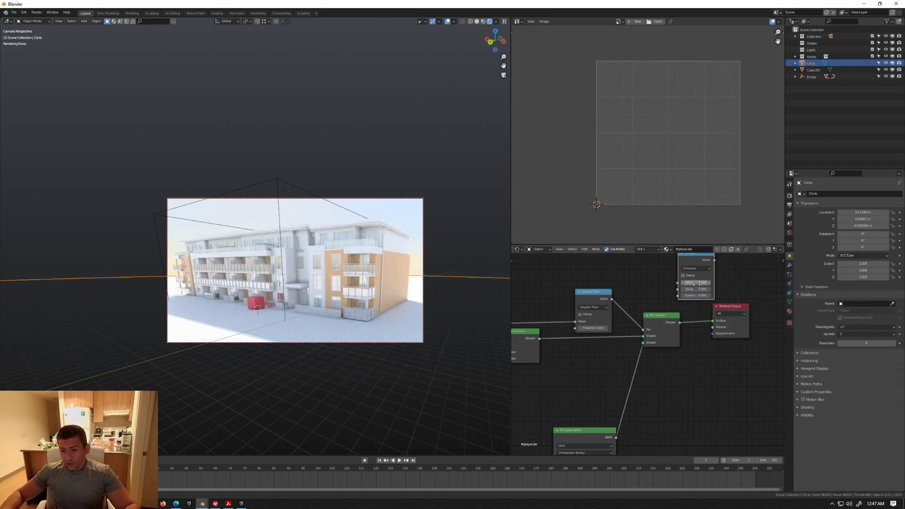
pyautogui.moveTo(692, 260); pyautogui.dragTo(661, 266)
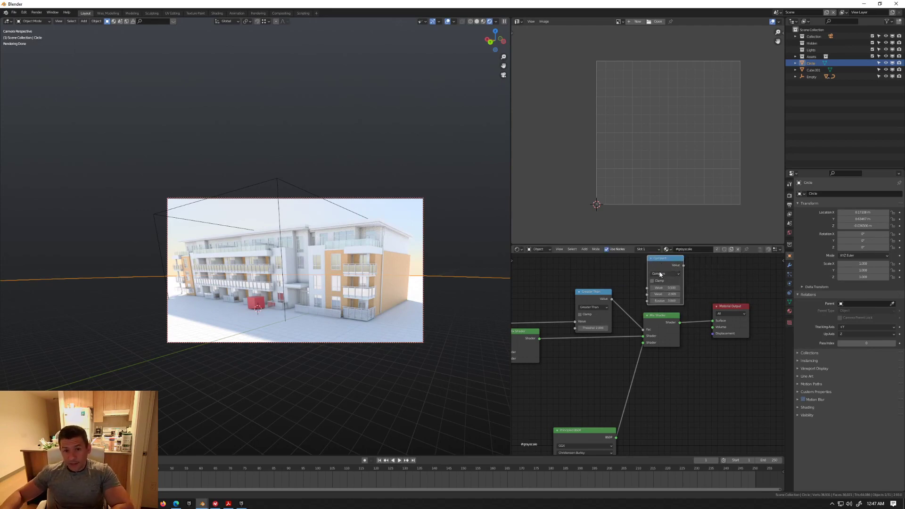
pyautogui.scroll(-4, 679, 299)
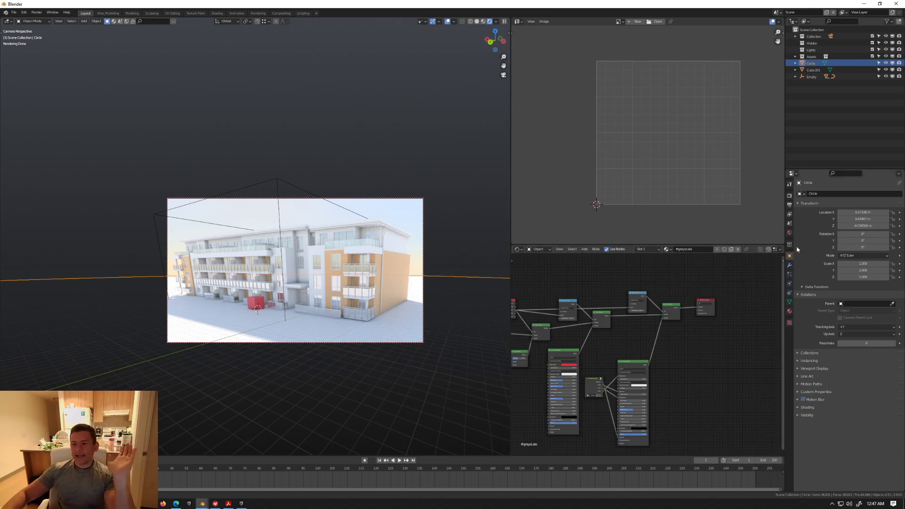
# Step: Clear the view layer's material override to compare with the original materials, and reassign #grayscale as the override
pyautogui.click(790, 214)
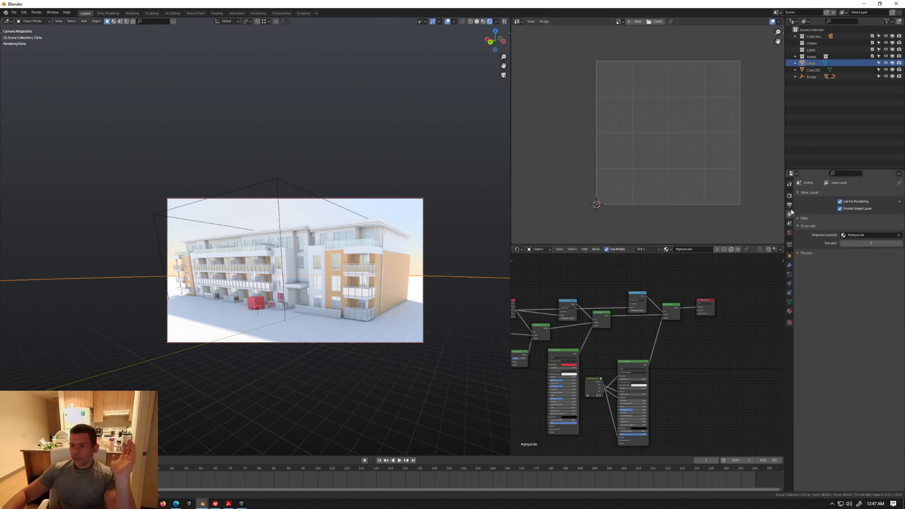
pyautogui.click(899, 235)
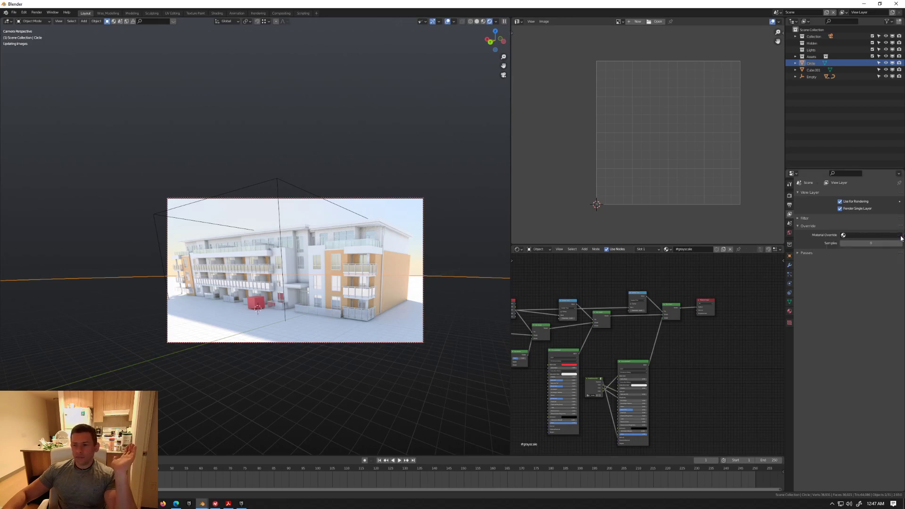
pyautogui.click(848, 236)
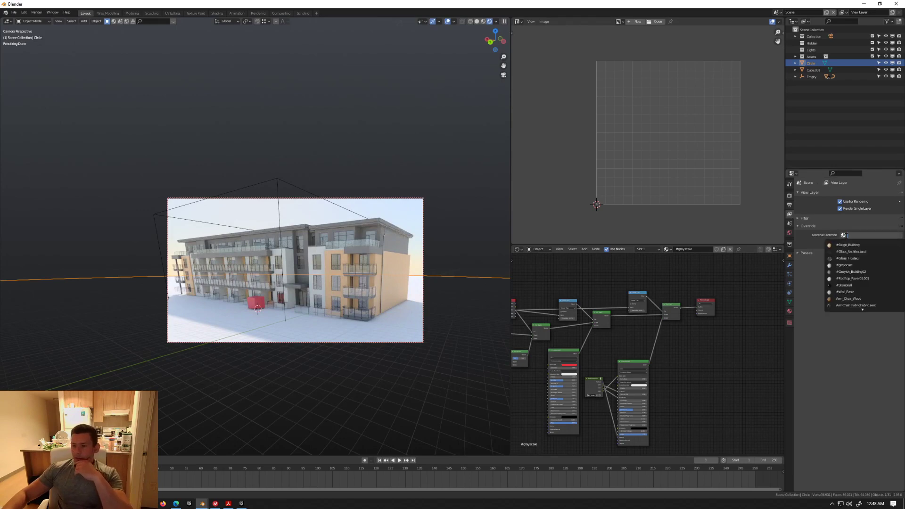
pyautogui.click(846, 265)
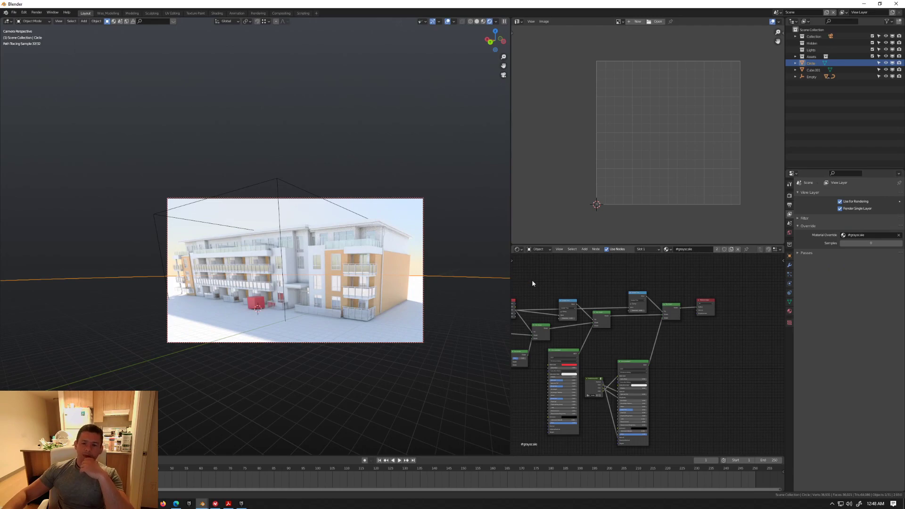
pyautogui.moveTo(679, 348); pyautogui.dragTo(694, 350, button='middle')
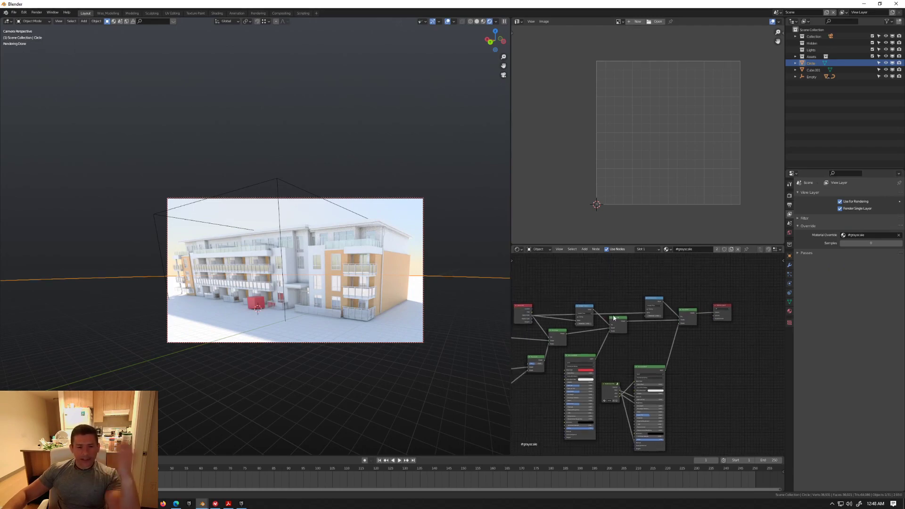
# Step: Reset the pass index of the beige wall object, and set the red cube's pass index to 0
pyautogui.click(394, 256)
pyautogui.click(872, 243)
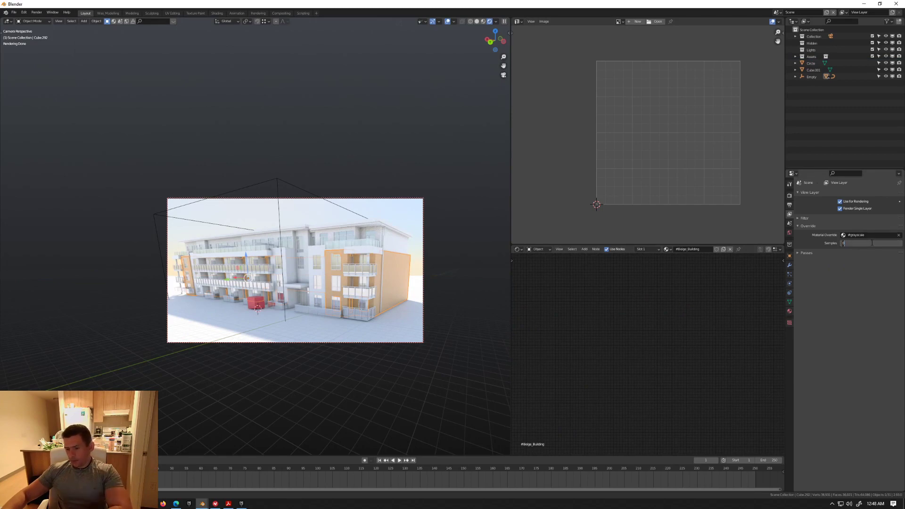
pyautogui.click(789, 257)
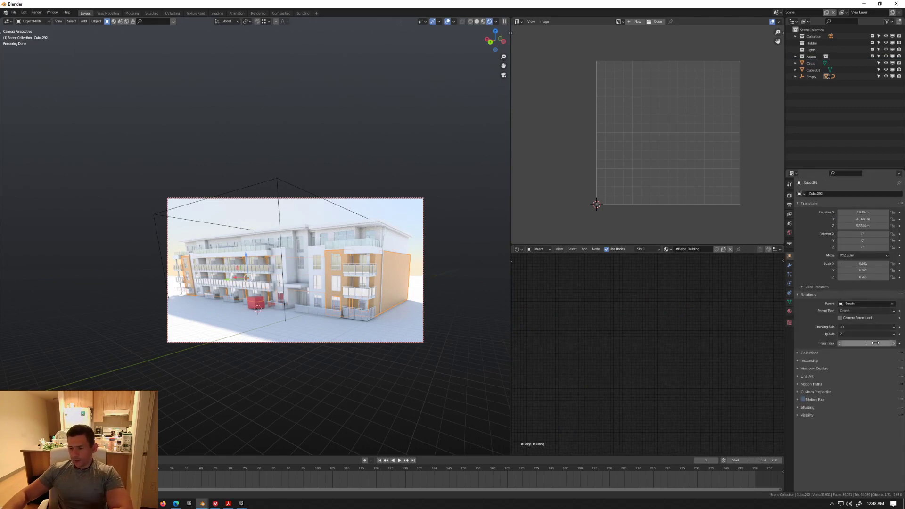
pyautogui.click(258, 306)
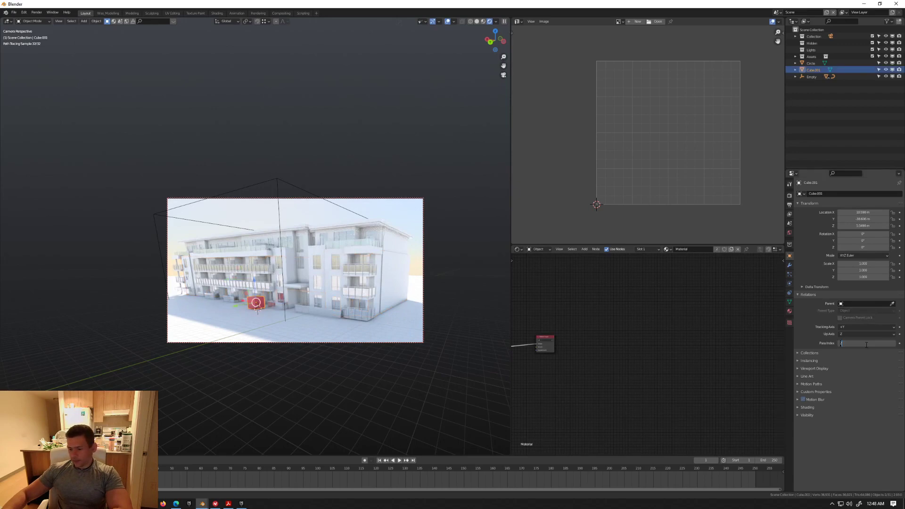
pyautogui.write('0')
pyautogui.press('Return')
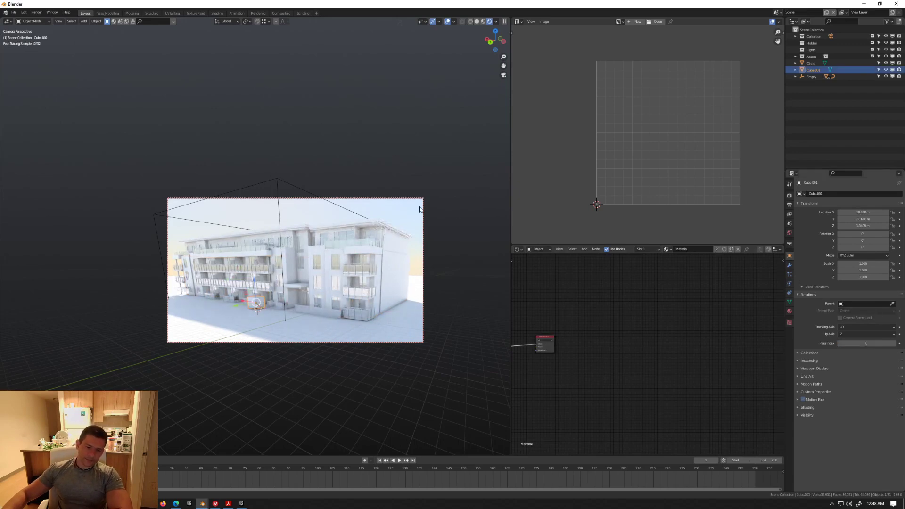
pyautogui.click(420, 209)
# Step: Remove the view layer's material override to view the original materials again, and restore #grayscale as the override
pyautogui.click(790, 214)
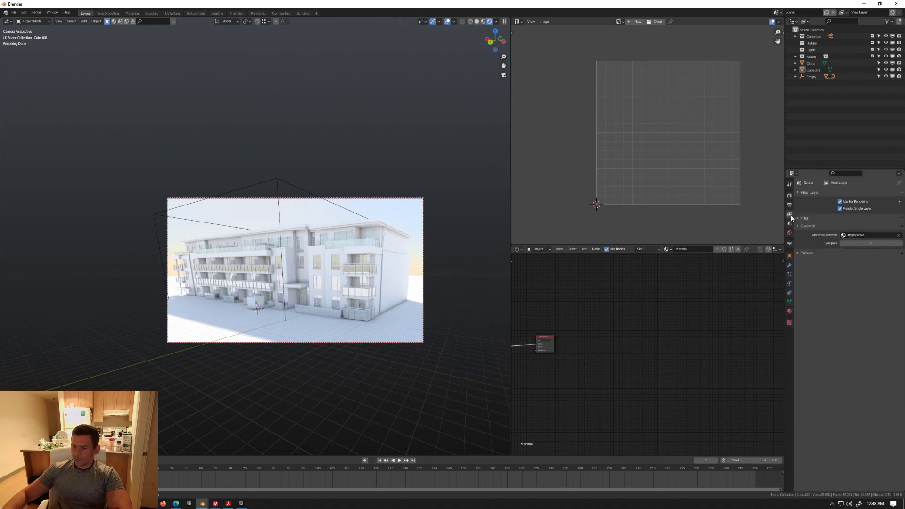
pyautogui.click(899, 235)
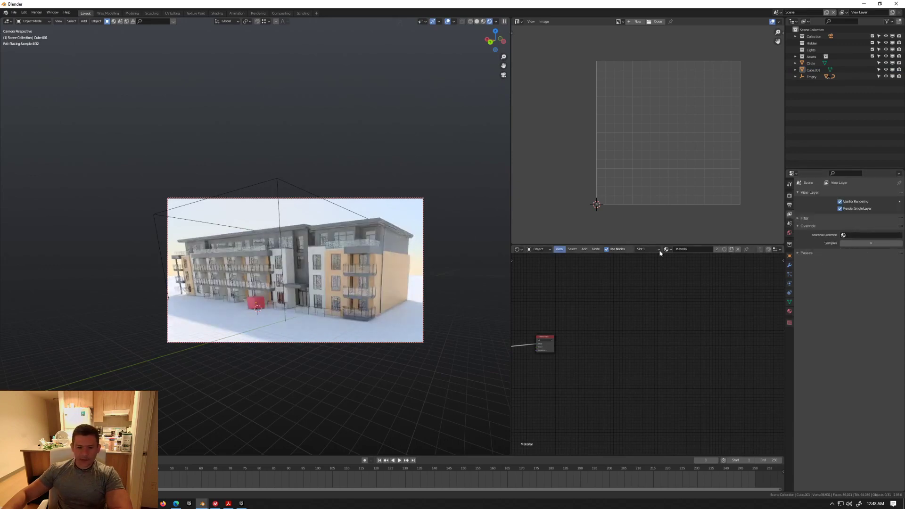
pyautogui.click(844, 236)
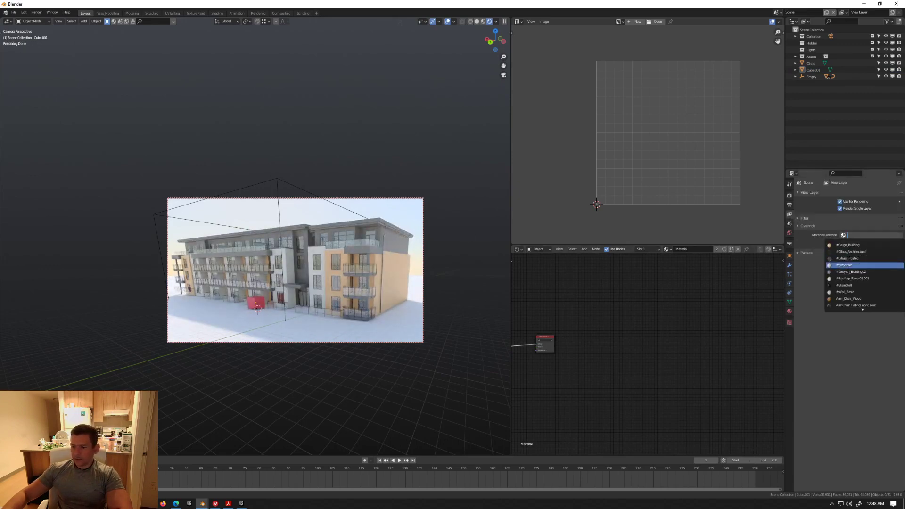
pyautogui.click(848, 269)
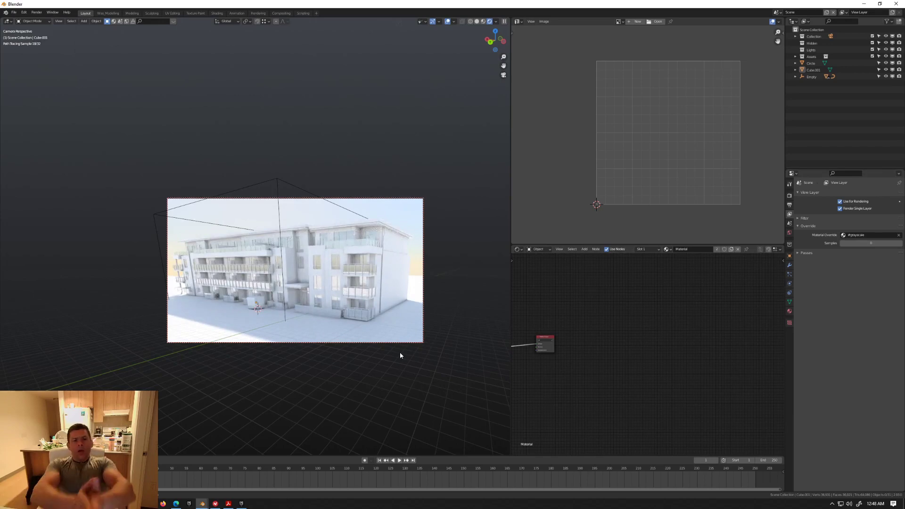